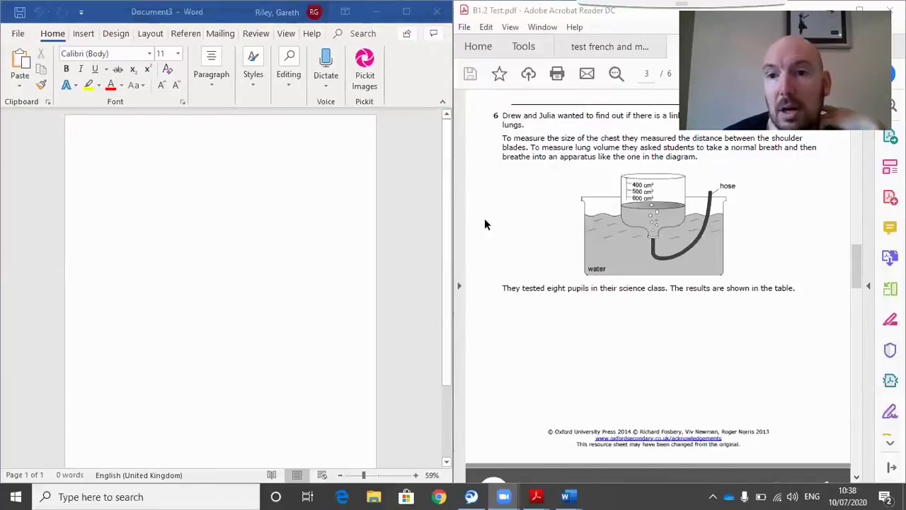
Set the blank document's font to Arial at size 24.
left_click(128, 151)
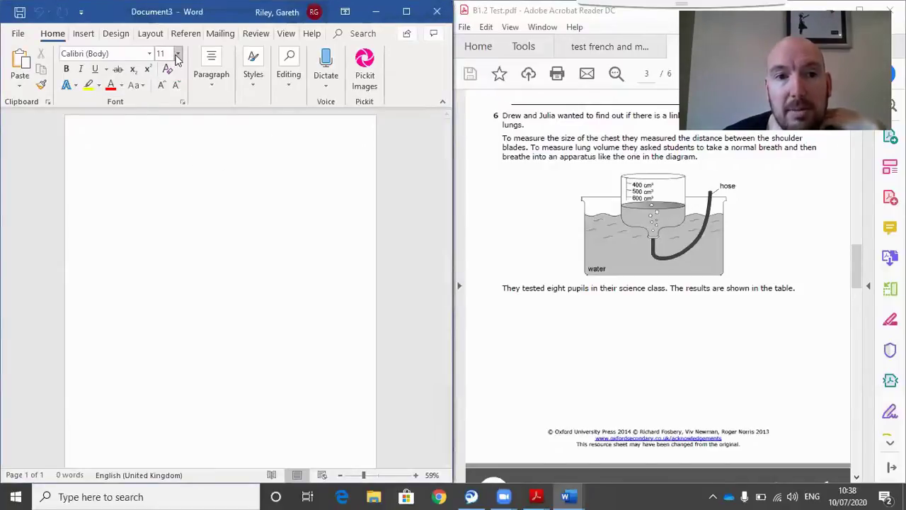
left_click(177, 55)
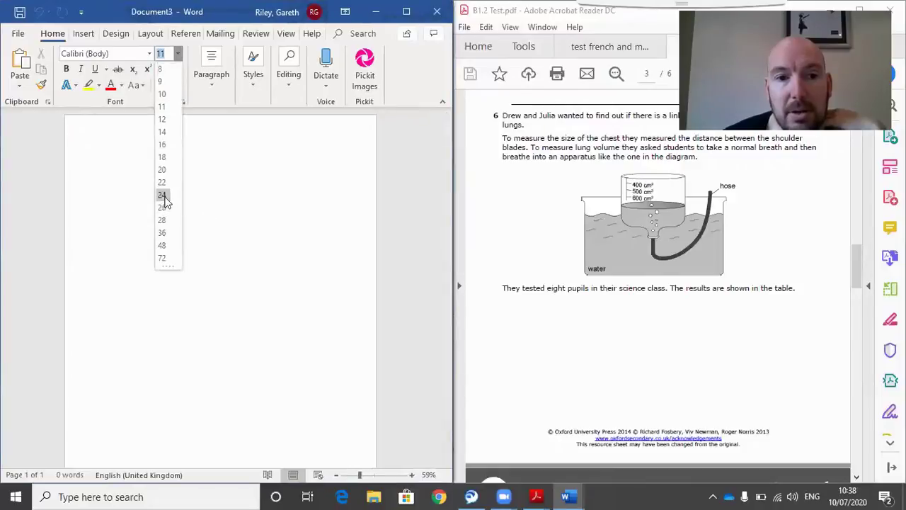
left_click(167, 203)
left_click(149, 54)
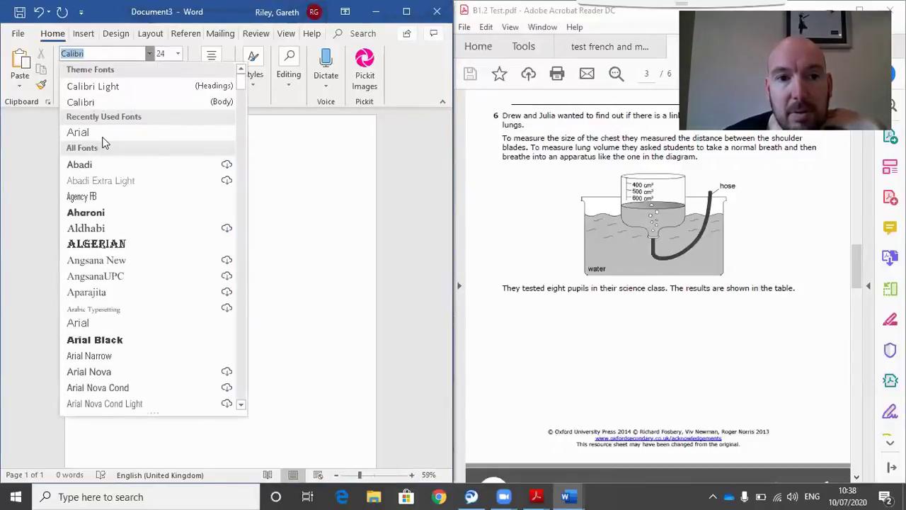
left_click(102, 139)
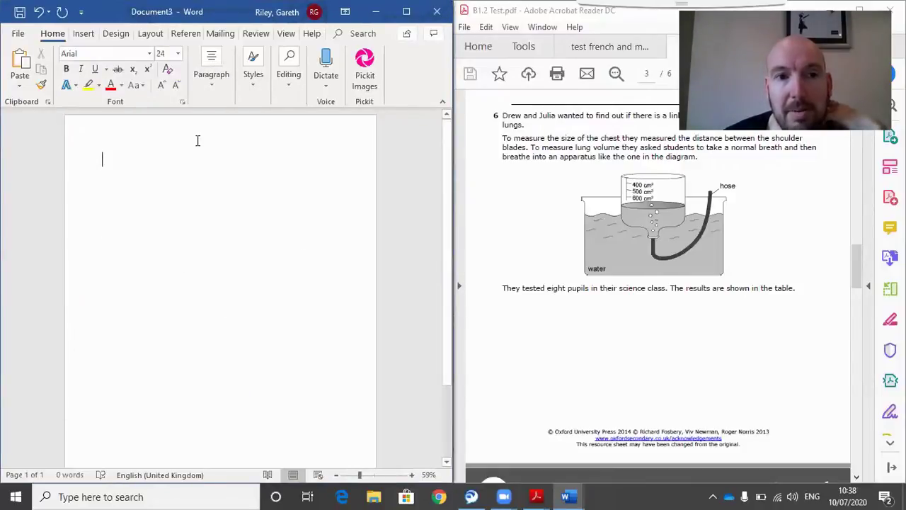
Apply Narrow (1.27 cm) page margins.
left_click(150, 34)
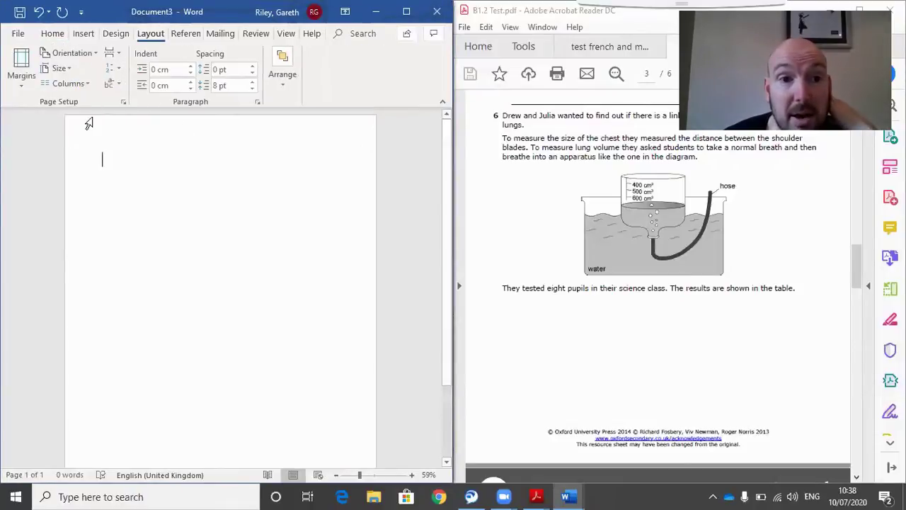
left_click(150, 33)
left_click(21, 70)
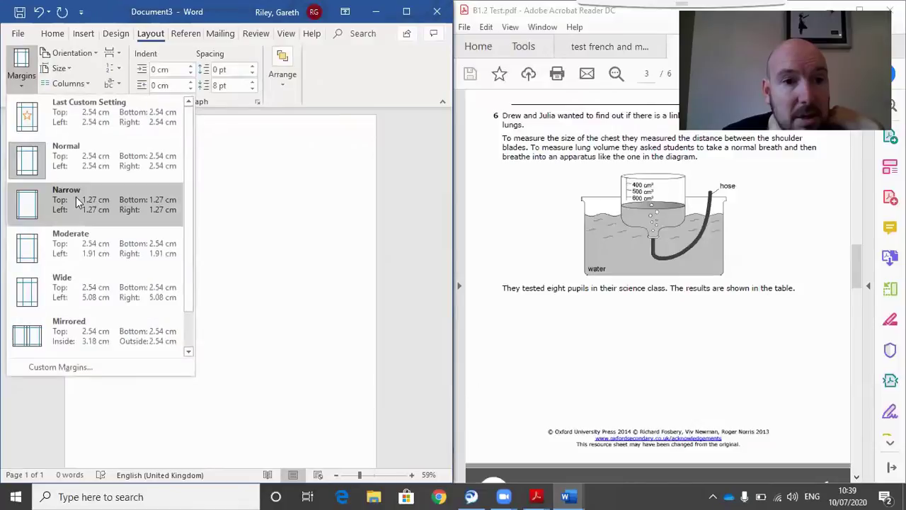
left_click(113, 204)
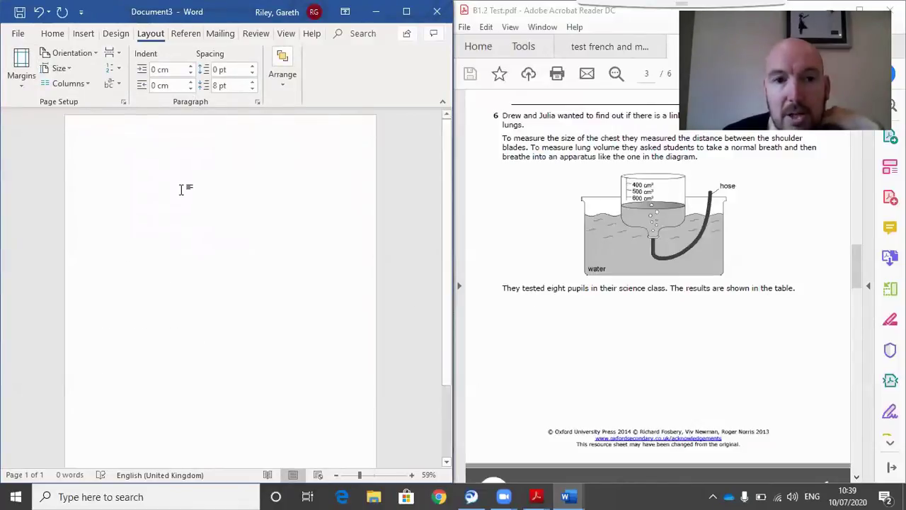
Type the heading 'Question 6' and centre it.
type("Qu")
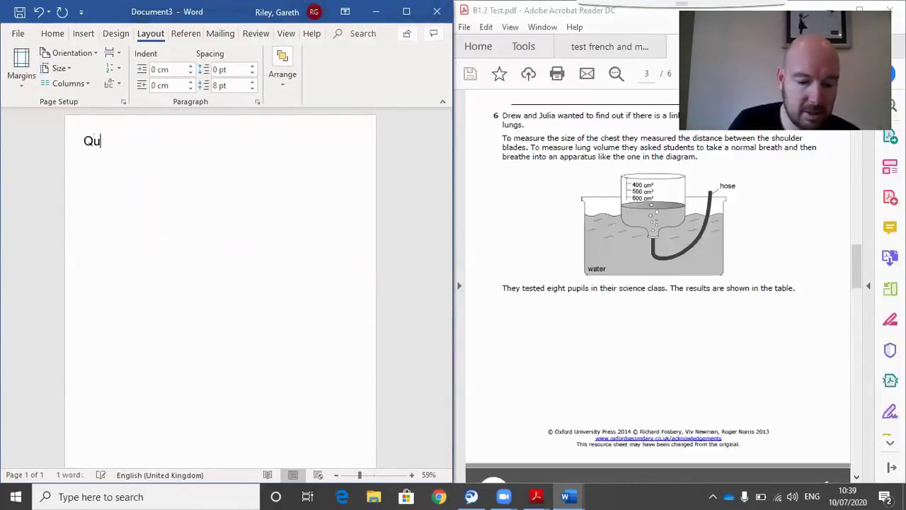
type("estion 6")
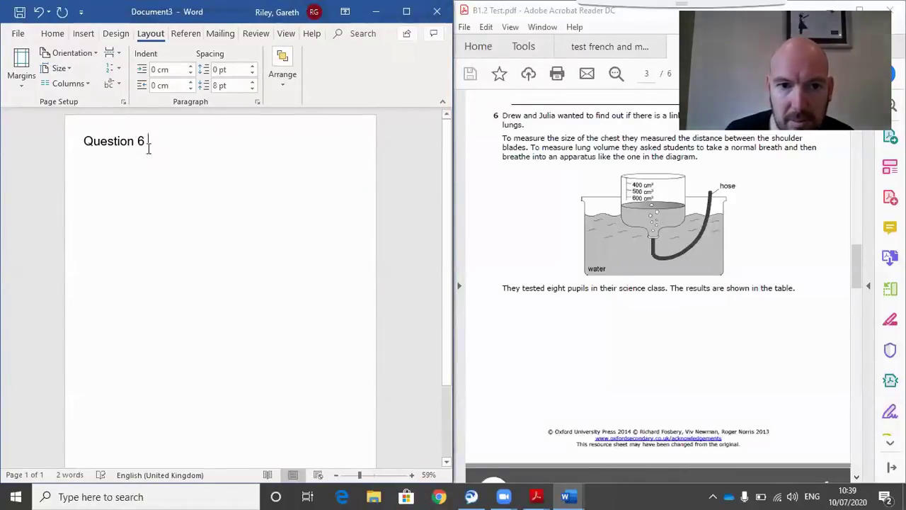
left_click(49, 145)
left_click(54, 33)
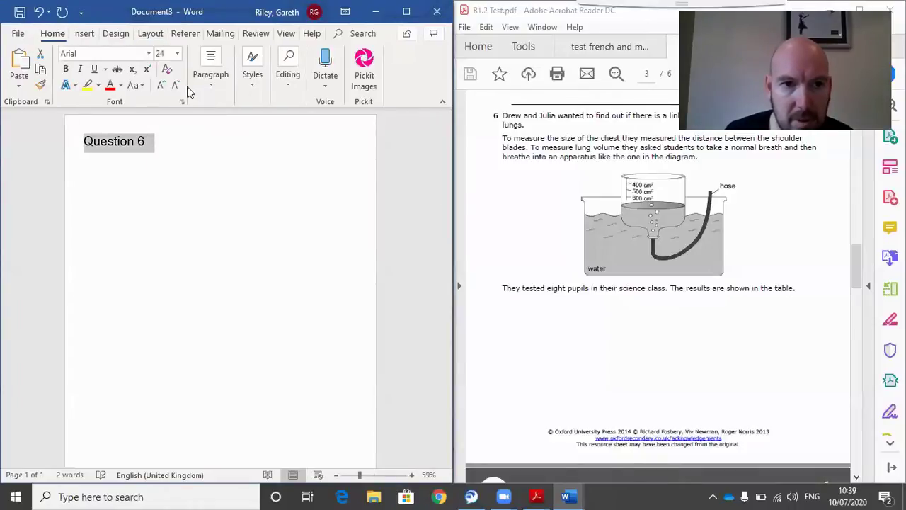
left_click(209, 86)
left_click(215, 141)
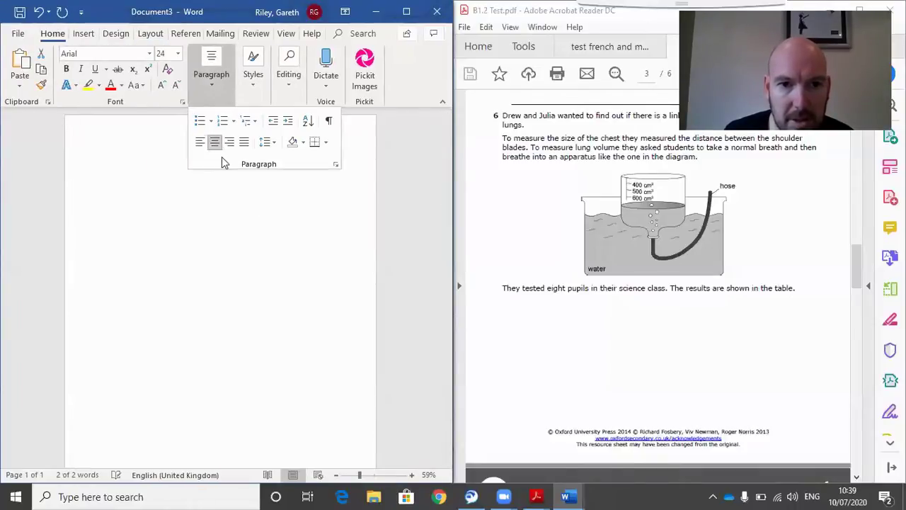
left_click(132, 197)
Copy the question's introductory text from the test PDF.
left_click(519, 104)
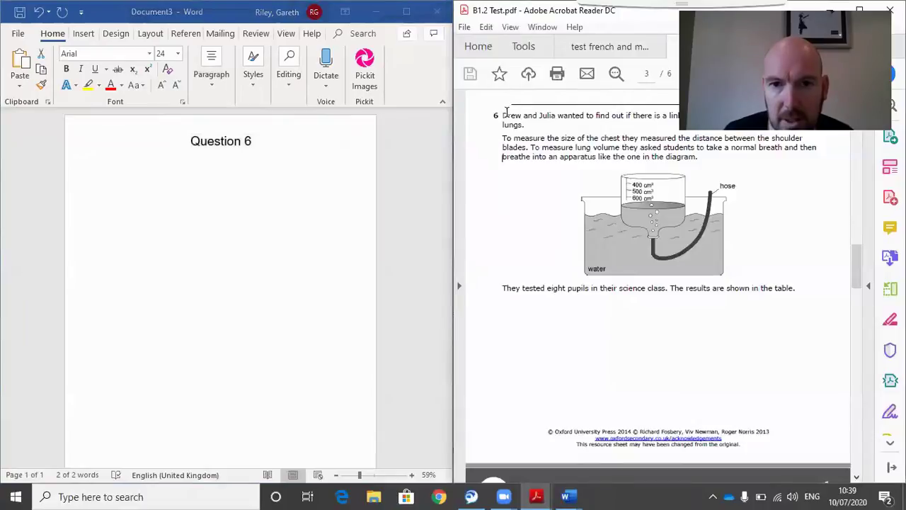
mouse_move(504, 114)
left_mouse_down()
mouse_move(697, 157)
mouse_move(504, 115)
left_mouse_up()
right_click(609, 160)
key("Escape")
right_click(539, 138)
left_click(535, 132)
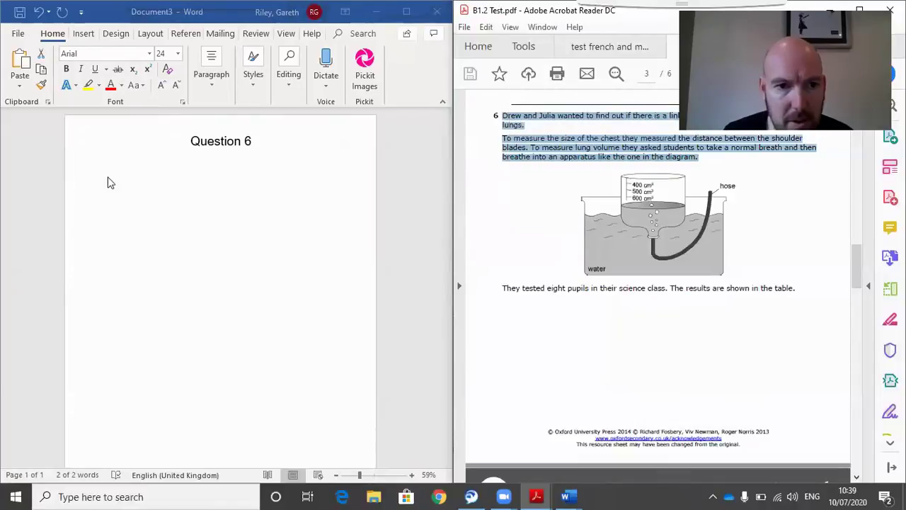
Paste the question text as Keep Text Only on a new left-aligned line below the heading.
left_click(106, 181)
left_click(100, 182)
left_click(267, 156)
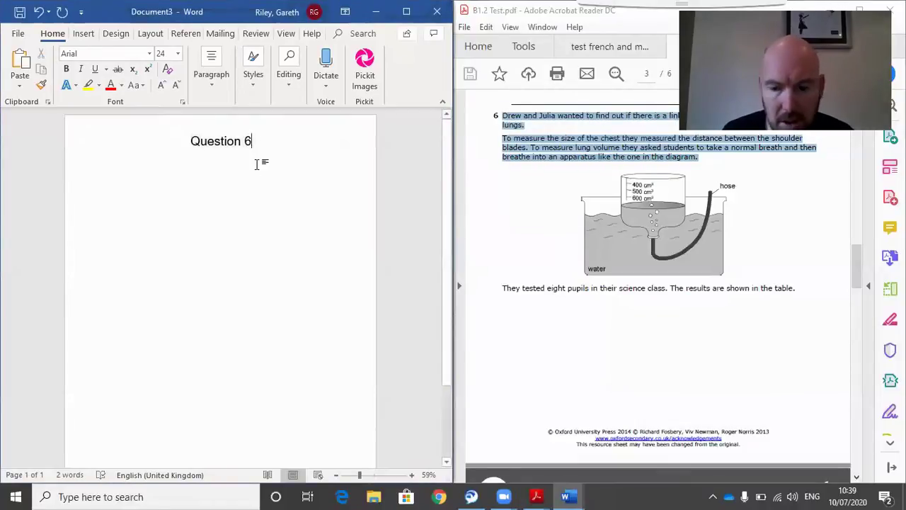
key("Return")
left_click(203, 89)
left_click(200, 141)
left_click(90, 152)
right_click(88, 155)
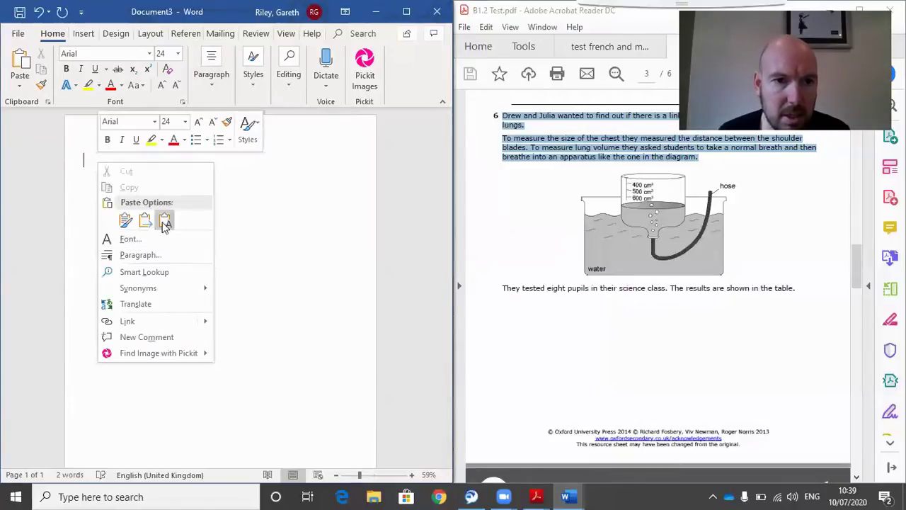
left_click(162, 220)
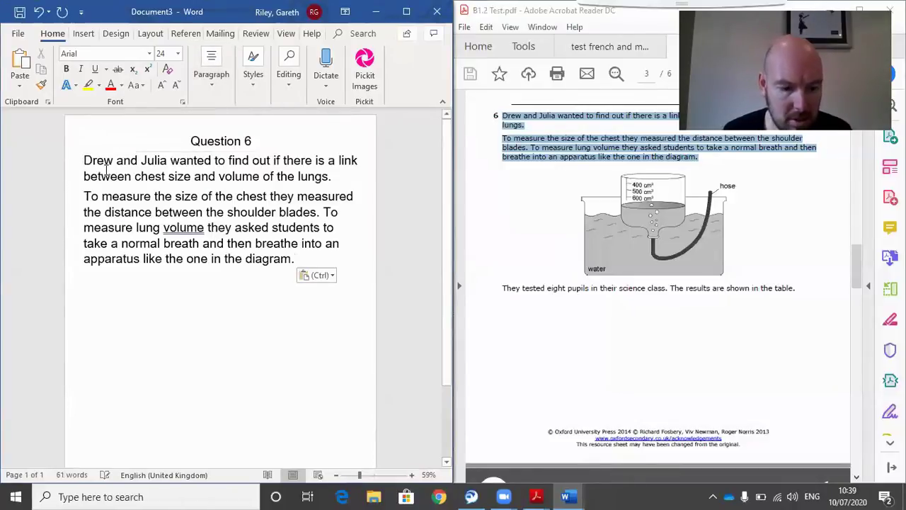
Prefix the pasted text with '6) ', add blank lines below, and bold the heading.
type("6)")
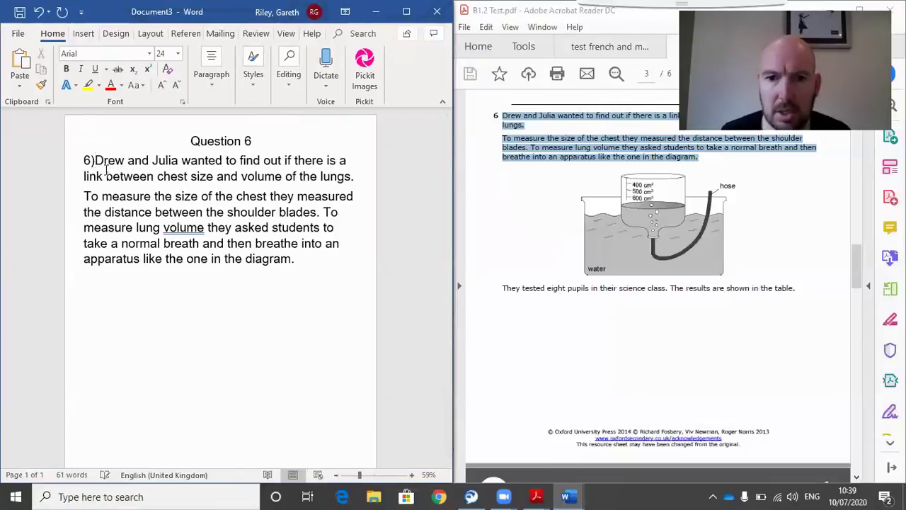
left_click(322, 263)
key("Return")
key("Return")
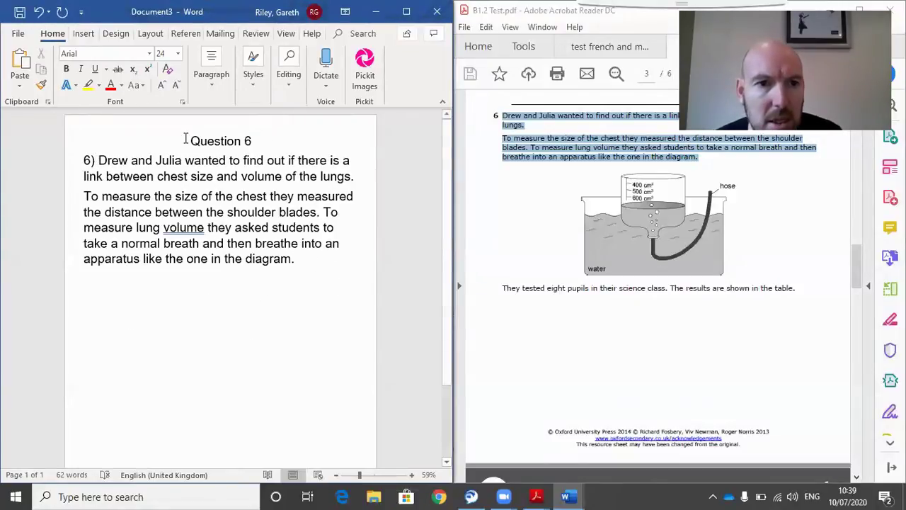
left_click_drag(187, 141, 252, 141)
left_click(66, 69)
left_click(95, 345)
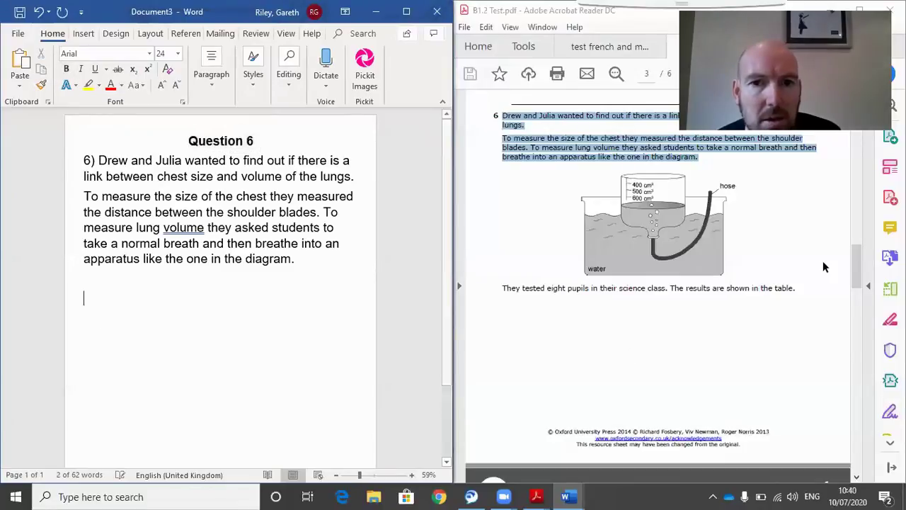
left_click(685, 244)
Deselect the PDF text and start a rectangular screen snip with Windows+Shift+S.
left_click(800, 285)
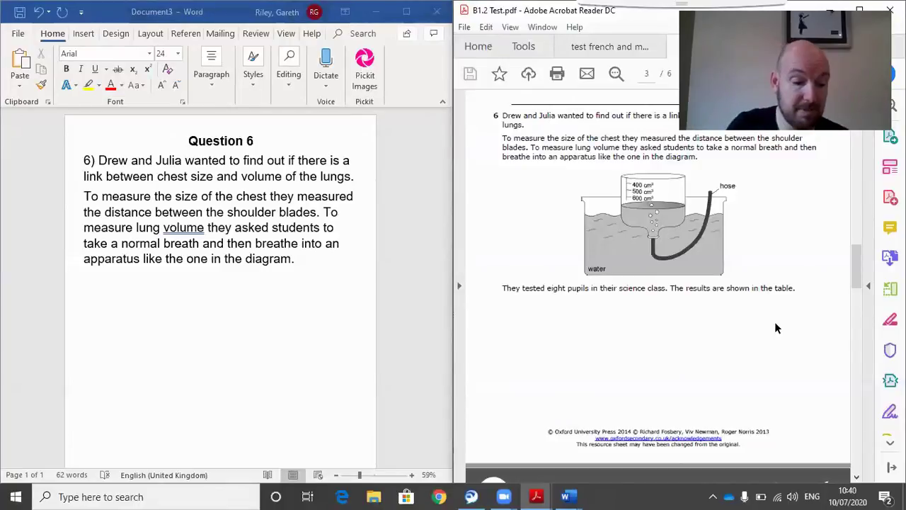
key("super+shift+s")
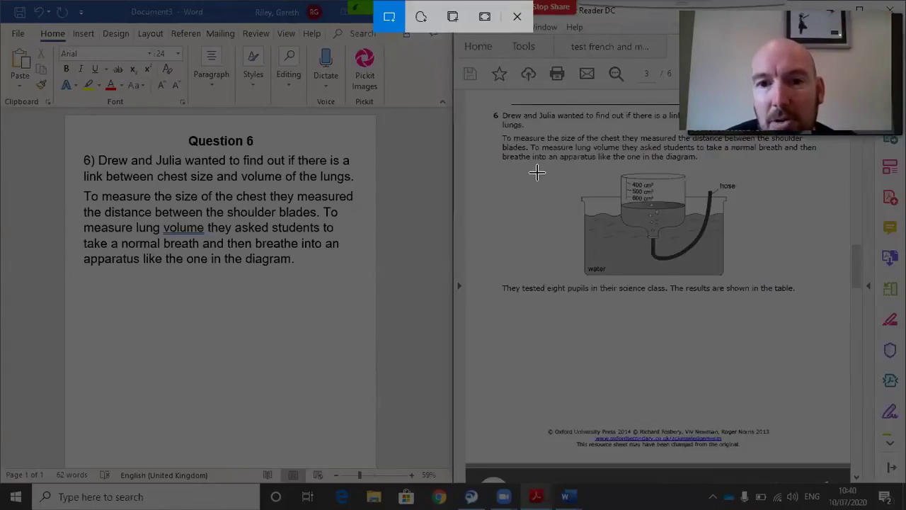
Snip the water-tank lung-volume apparatus diagram from the PDF to the clipboard.
left_click_drag(534, 167, 789, 282)
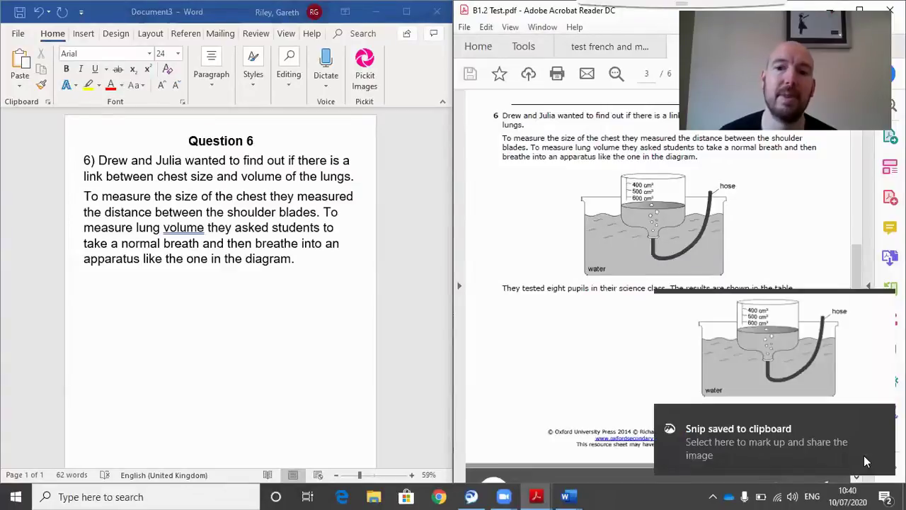
Set the page orientation to landscape, applied from this point forward.
left_click(92, 298)
scroll(119, 272, "down", 2)
scroll(119, 272, "up", 2)
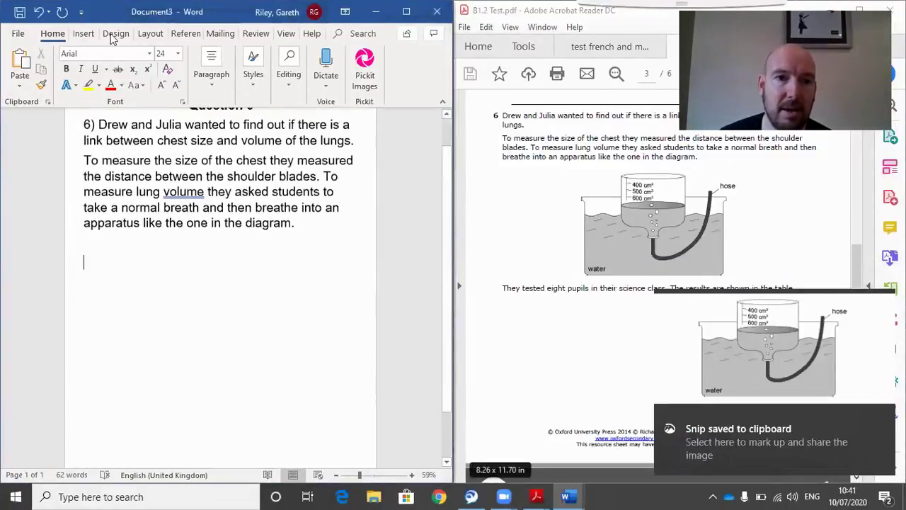
left_click(150, 33)
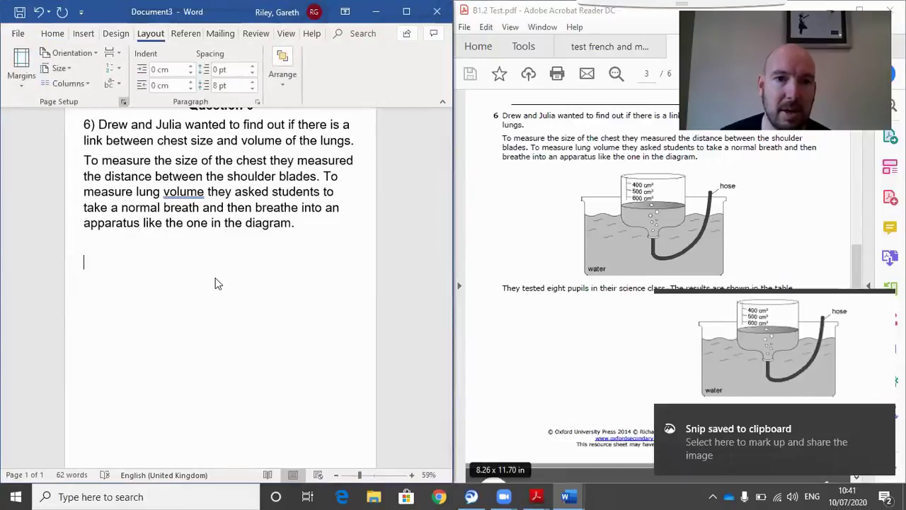
left_click(124, 101)
left_click(169, 194)
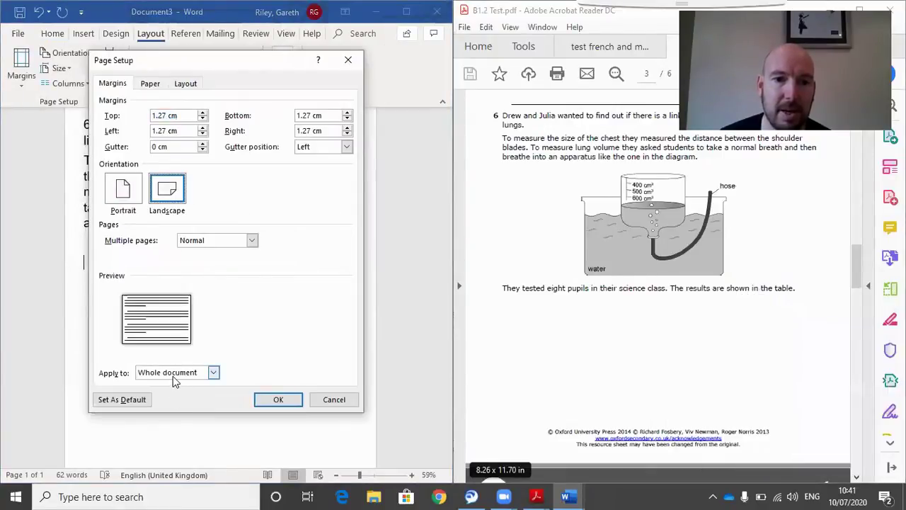
left_click(173, 375)
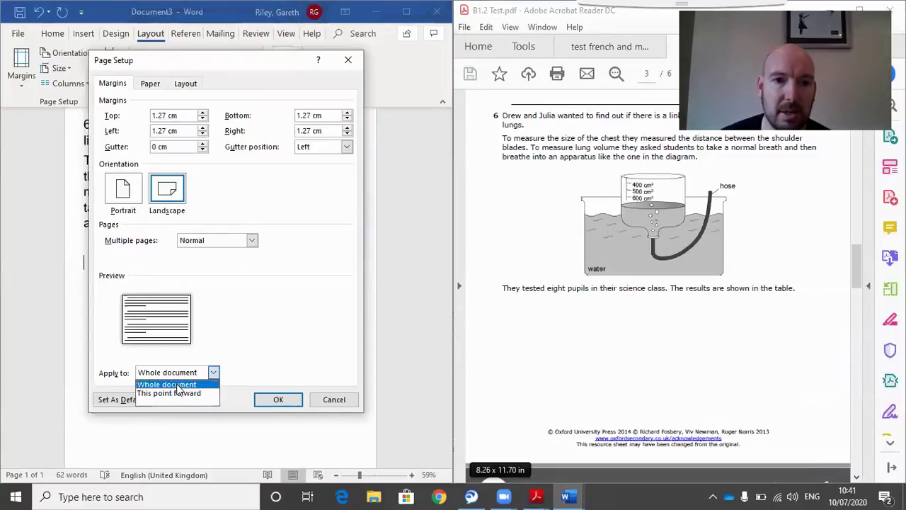
left_click(177, 395)
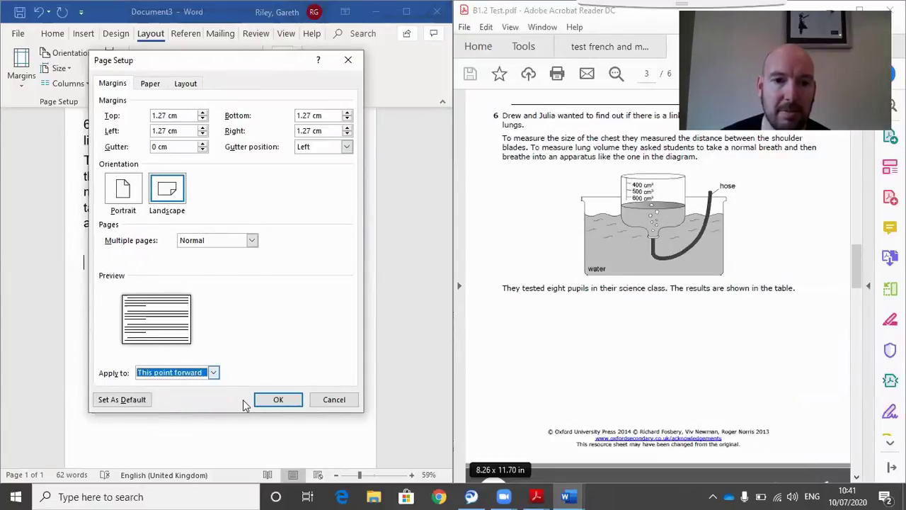
left_click(277, 399)
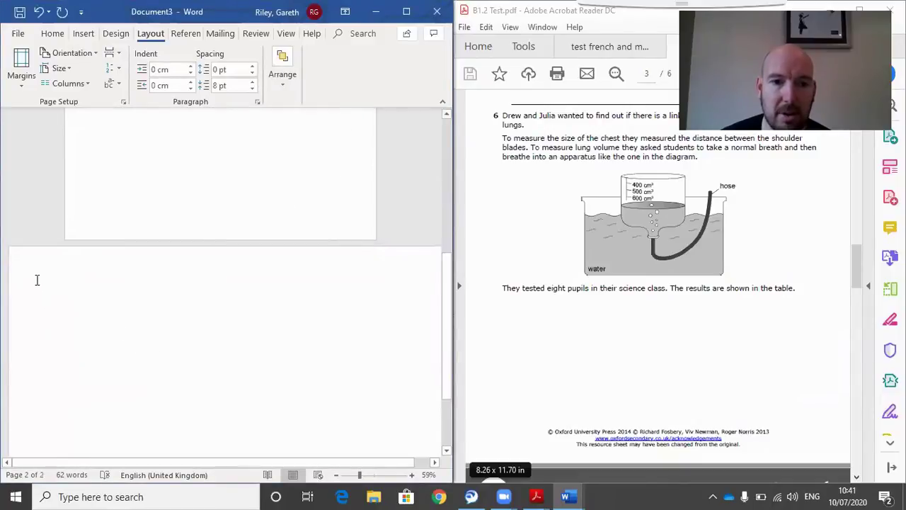
Paste the apparatus diagram onto the new page and enlarge it slightly.
right_click(37, 279)
left_click(73, 339)
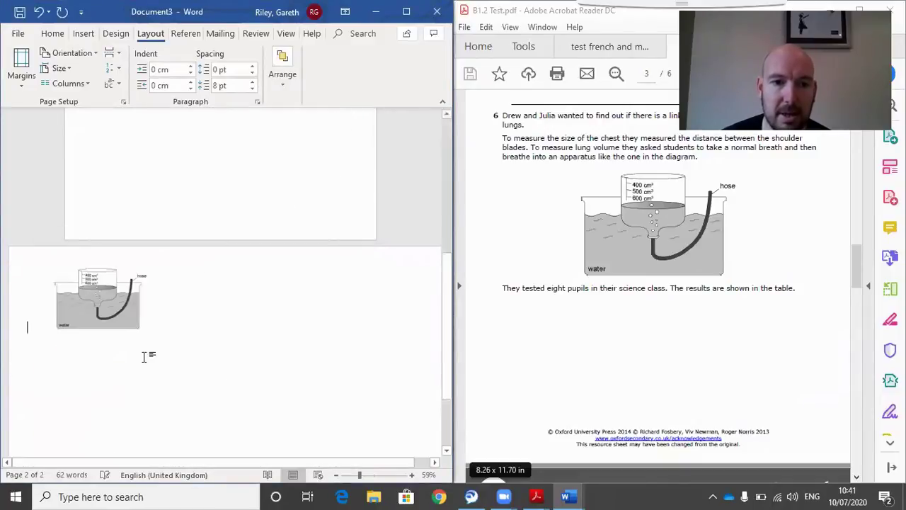
scroll(128, 227, "down", 3)
left_click(172, 224)
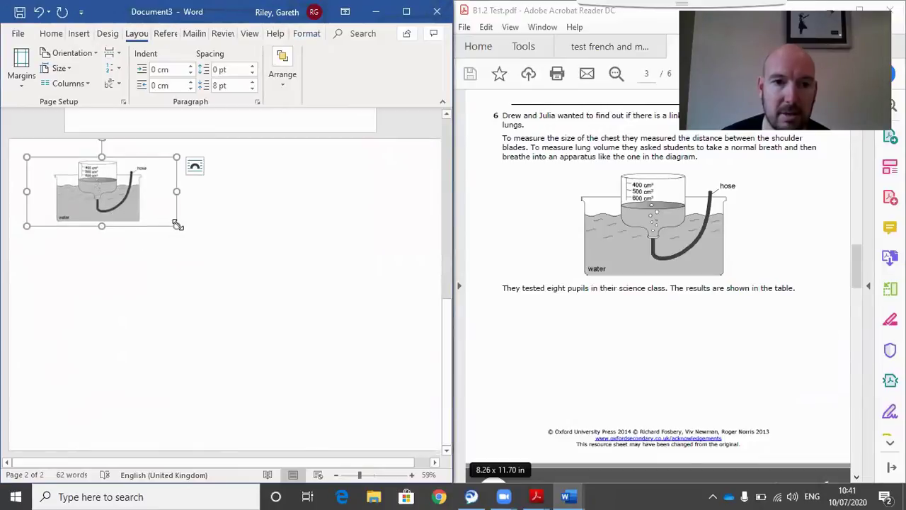
left_click_drag(177, 225, 290, 370)
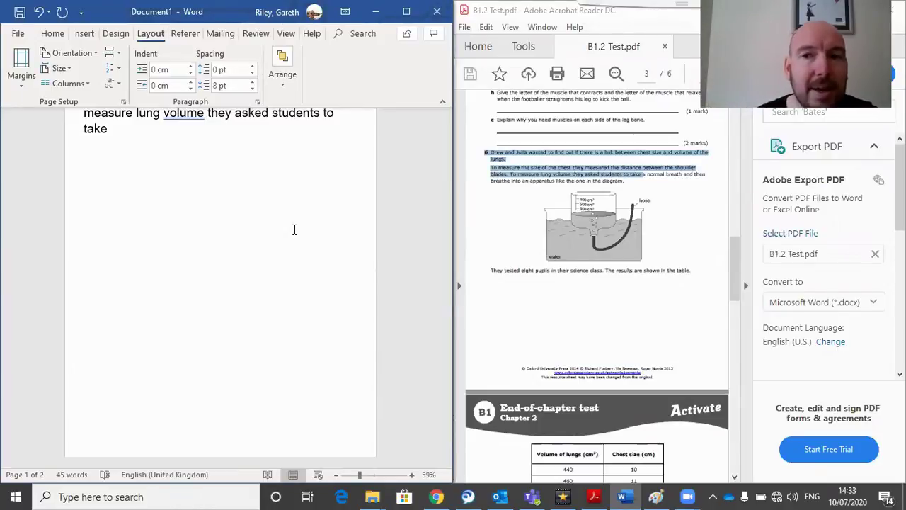
Scroll down to the empty second page, then switch to the test PDF.
scroll(208, 234, "down", 5)
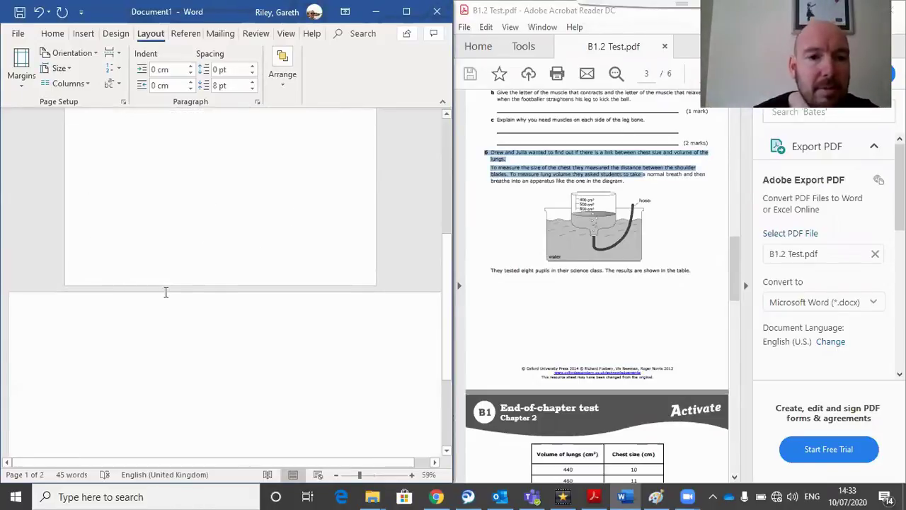
scroll(97, 303, "down", 3)
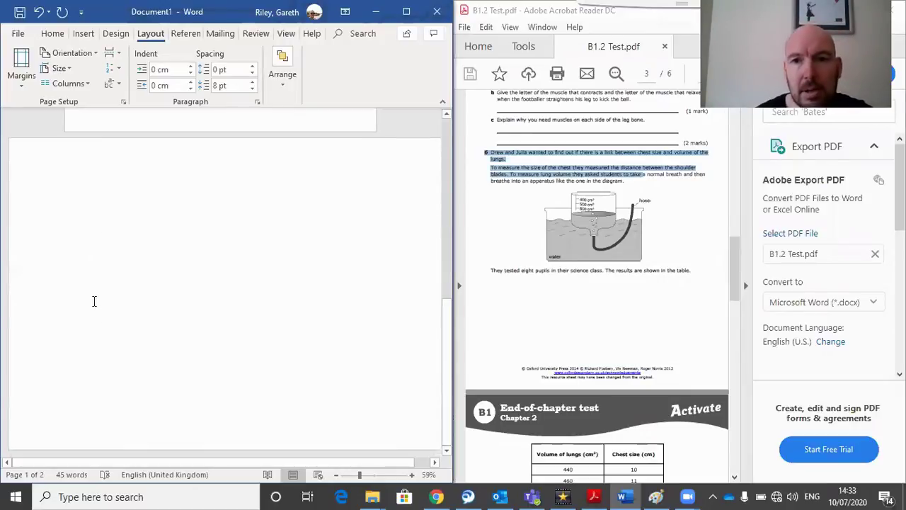
left_click(631, 23)
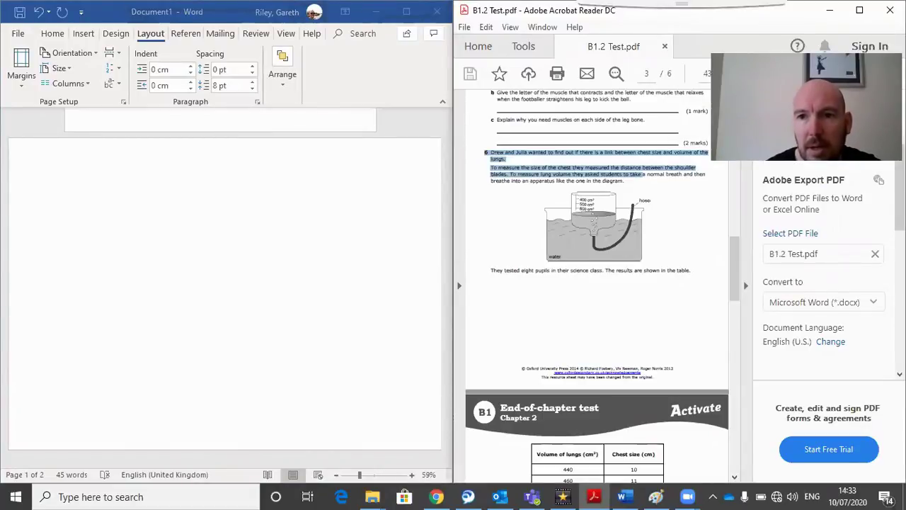
Maximize the PDF, clear the highlight on question 6, and open a blank Paint canvas.
key("super+Up")
scroll(669, 273, "down", 2)
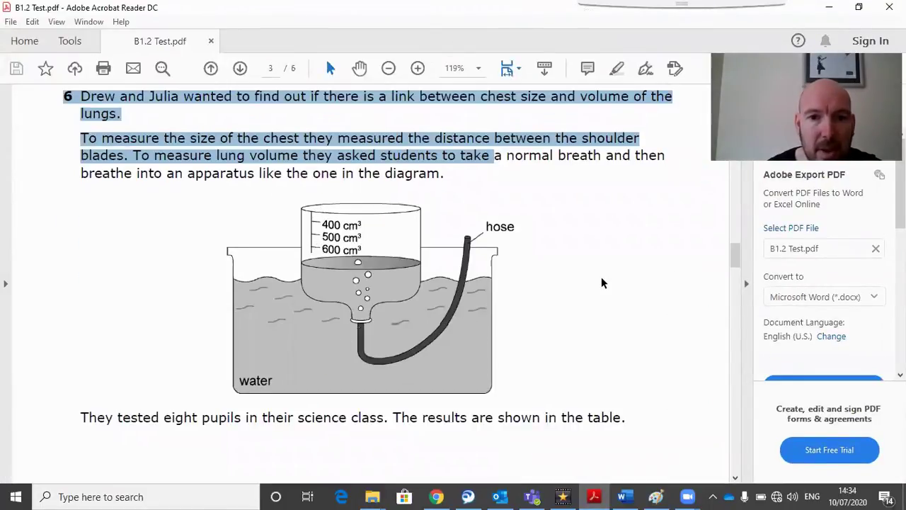
left_click(655, 312)
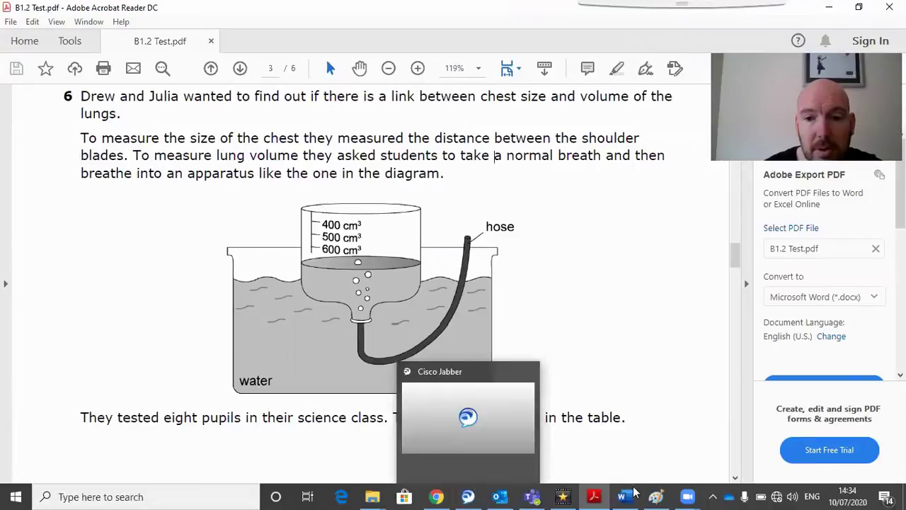
left_click(655, 496)
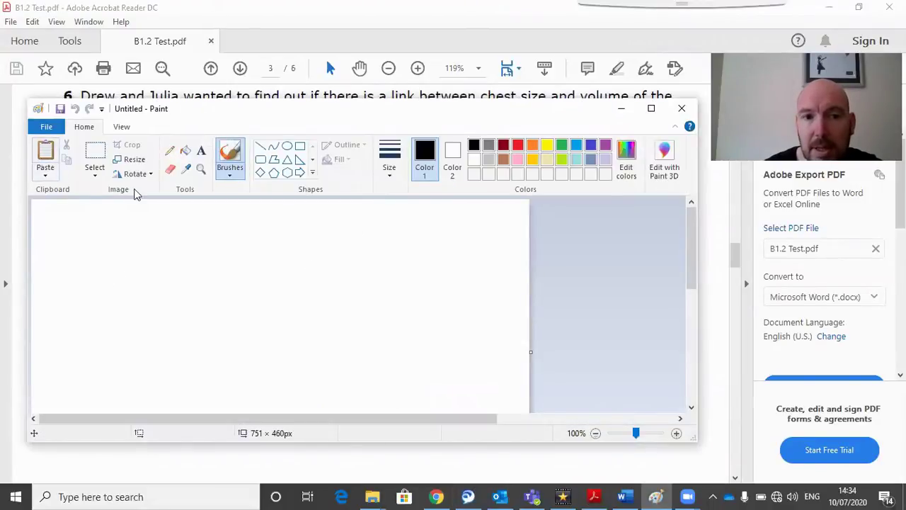
Paste the PDF screenshot into maximized Paint and select the apparatus diagram for copying.
left_click(44, 160)
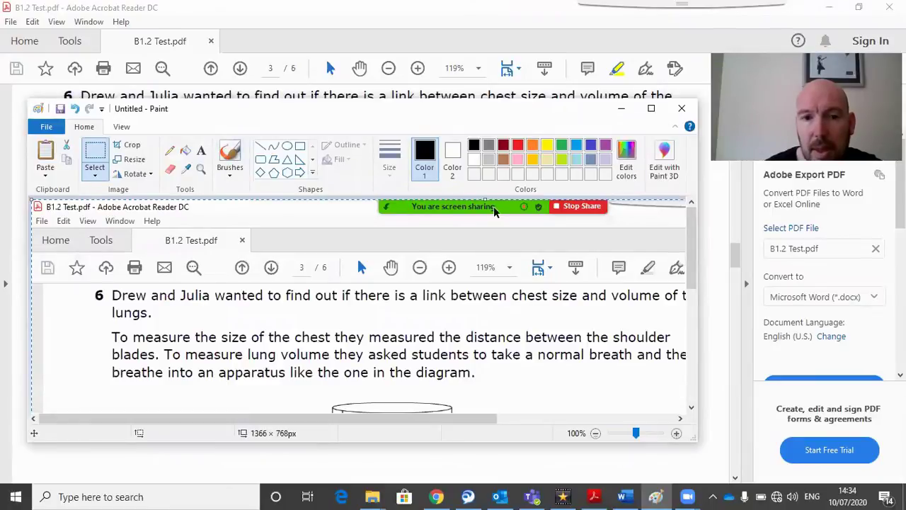
double_click(238, 108)
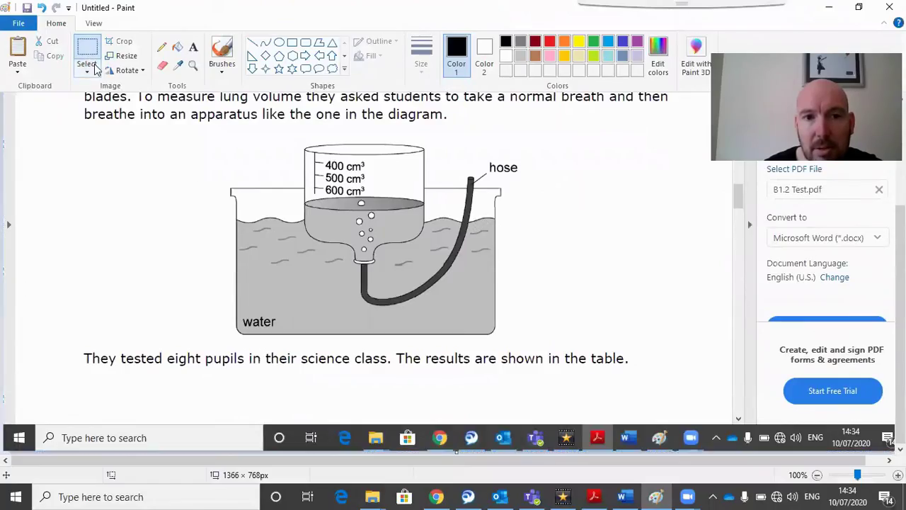
left_click_drag(190, 146, 552, 341)
right_click(419, 199)
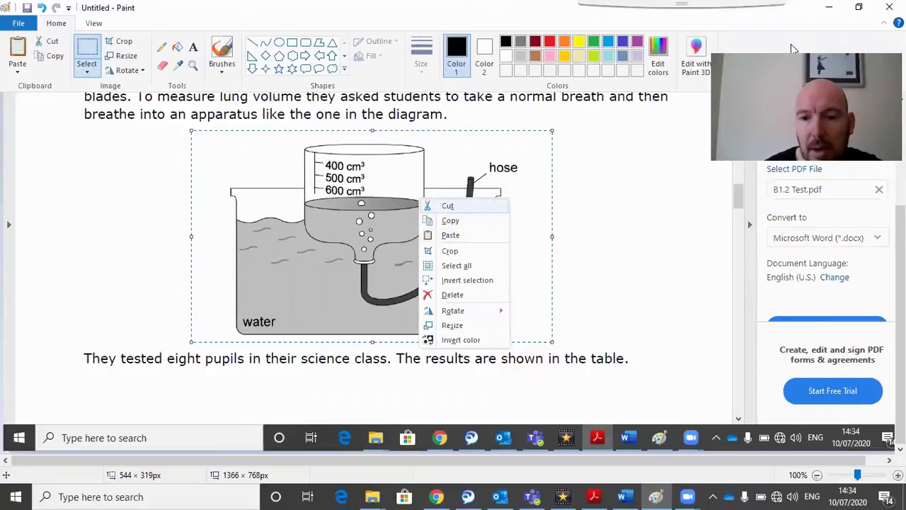
Paste the cropped apparatus diagram onto Word's blank second page.
left_click(623, 496)
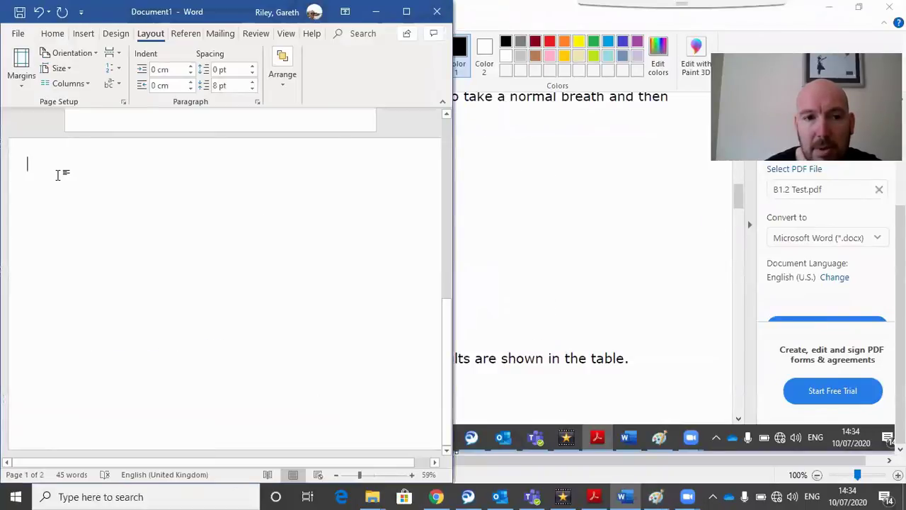
right_click(57, 182)
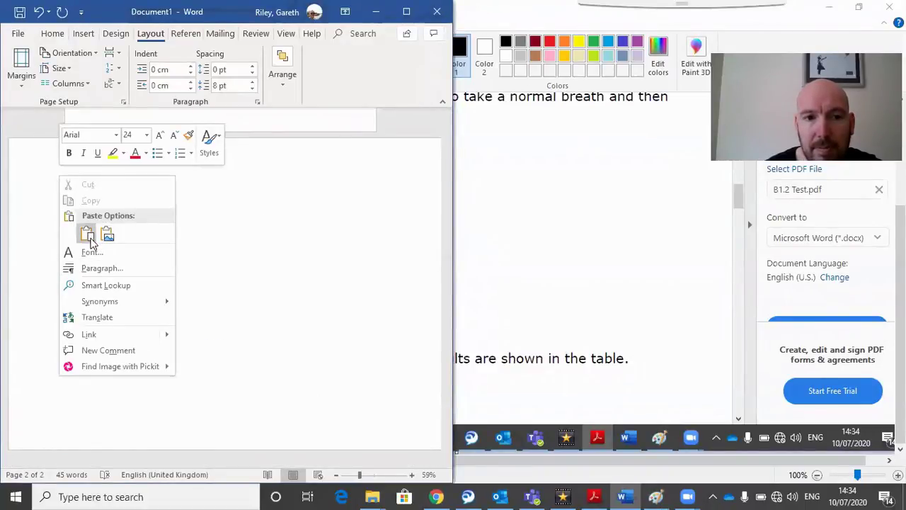
left_click(87, 236)
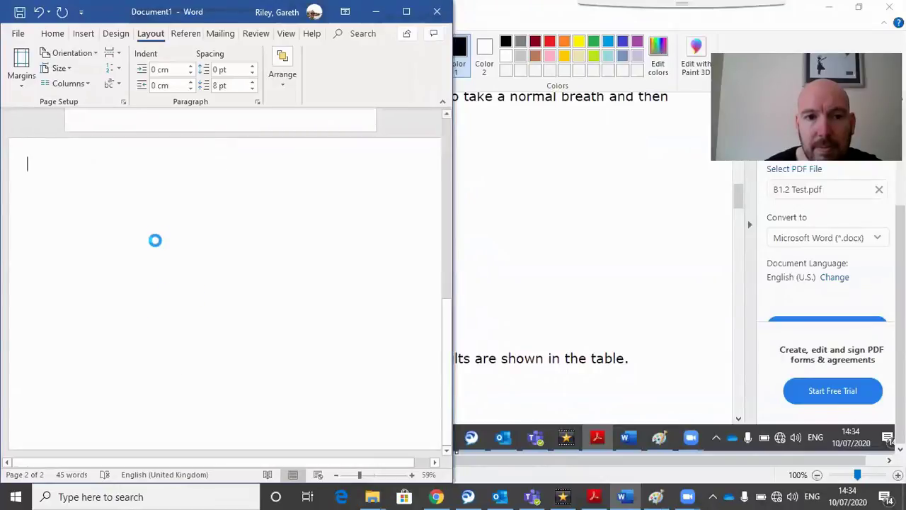
Resize the diagram wider and taller to nearly fill the page width.
left_click(207, 241)
left_click_drag(241, 219, 396, 226)
left_click_drag(214, 282, 235, 423)
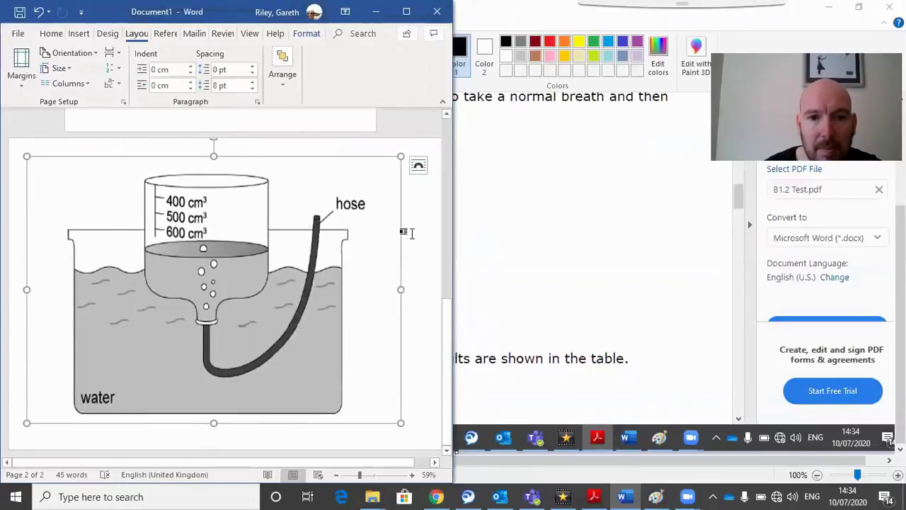
left_click_drag(435, 286, 417, 286)
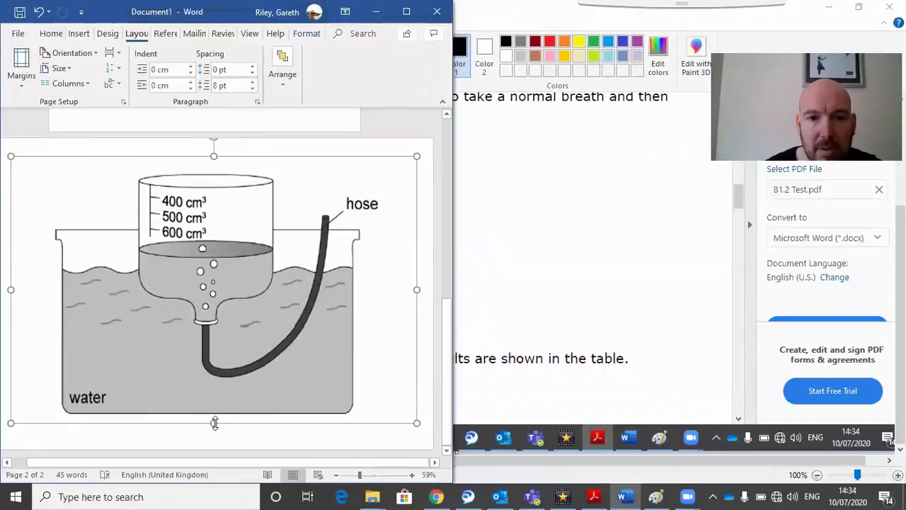
left_click_drag(214, 423, 214, 411)
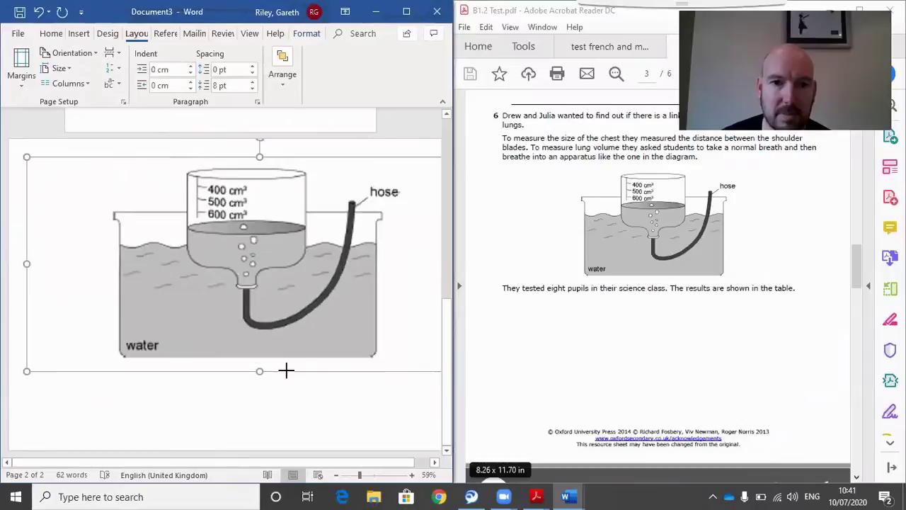
mouse_move(286, 370)
left_mouse_down()
mouse_move(310, 388)
mouse_move(297, 372)
left_mouse_up()
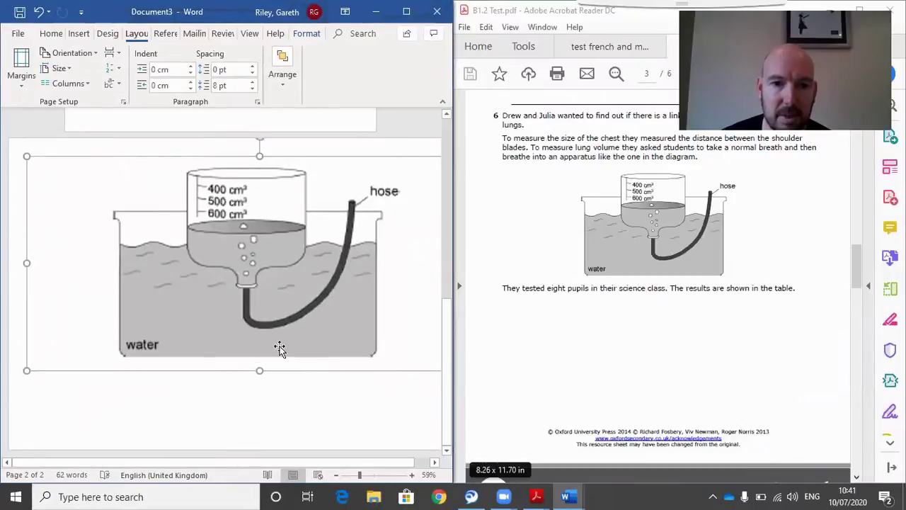
Apply the strongest Sharpen preset from Picture Corrections to the apparatus diagram.
left_click(304, 35)
left_click(78, 89)
left_click(269, 124)
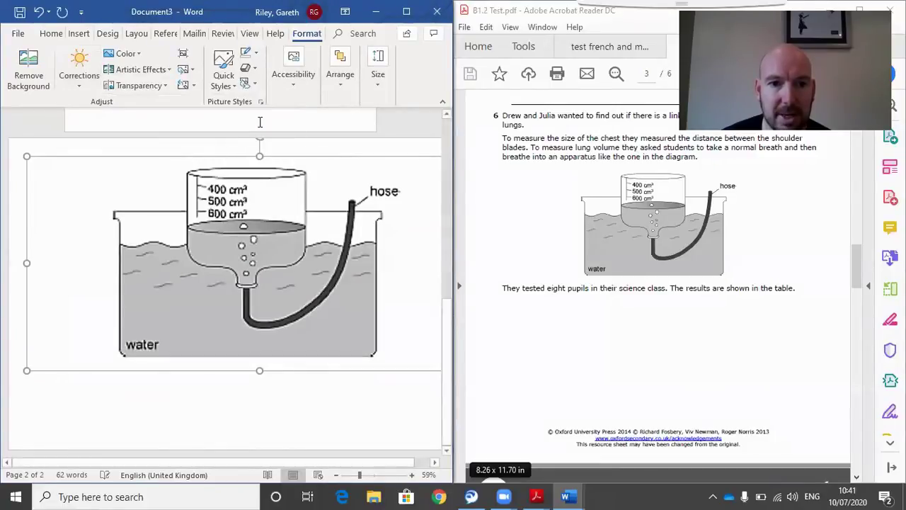
left_click(76, 87)
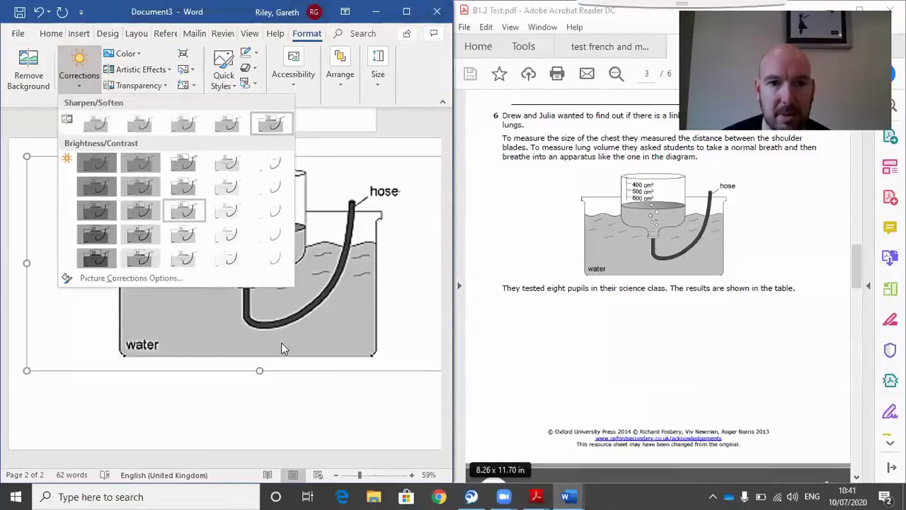
left_click(154, 226)
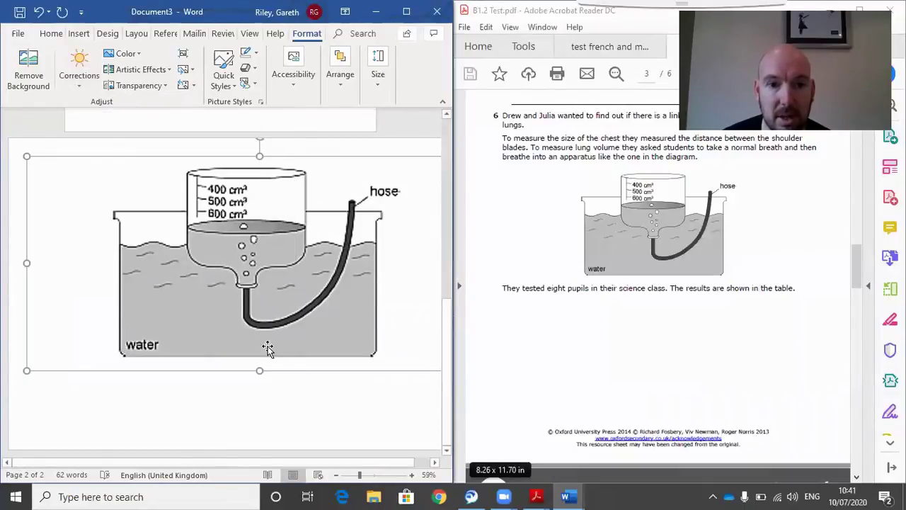
scroll(256, 330, "up", 1)
scroll(256, 330, "down", 1)
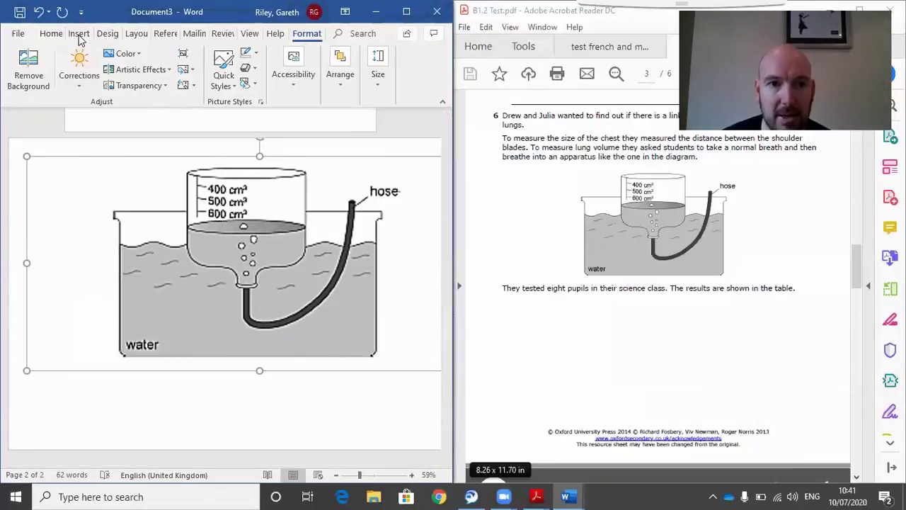
Draw a text box over the diagram's water label and type 'Water'.
left_click(78, 36)
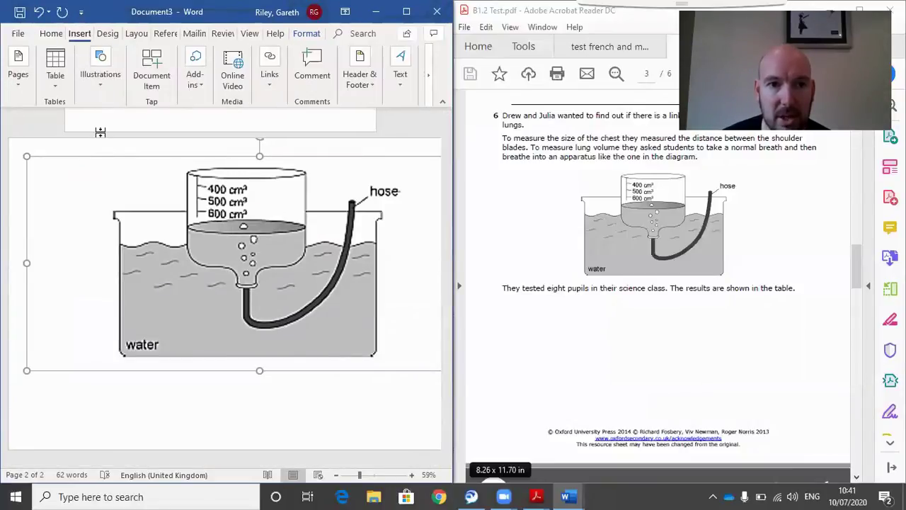
left_click(98, 86)
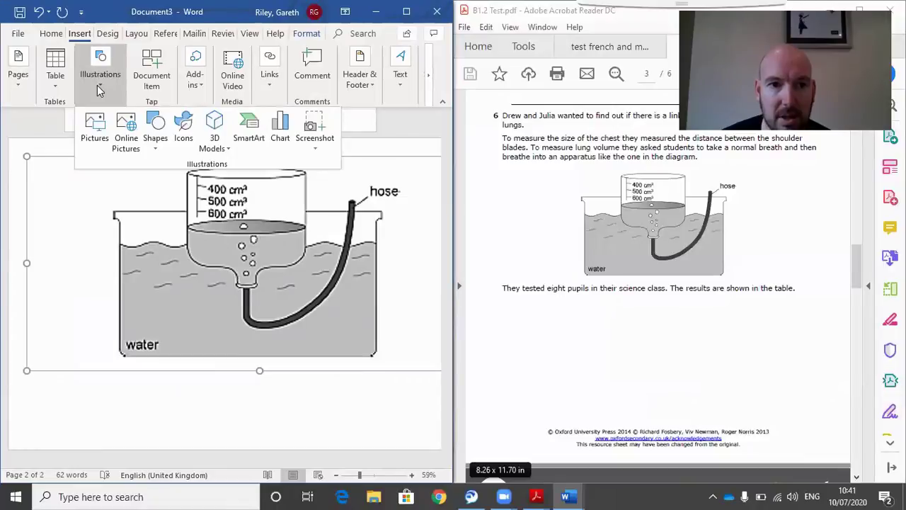
left_click(156, 145)
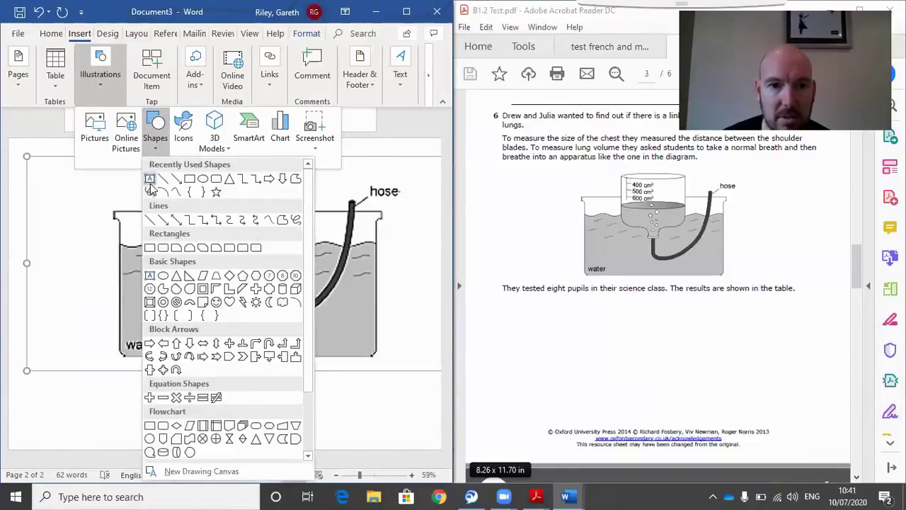
left_click(149, 180)
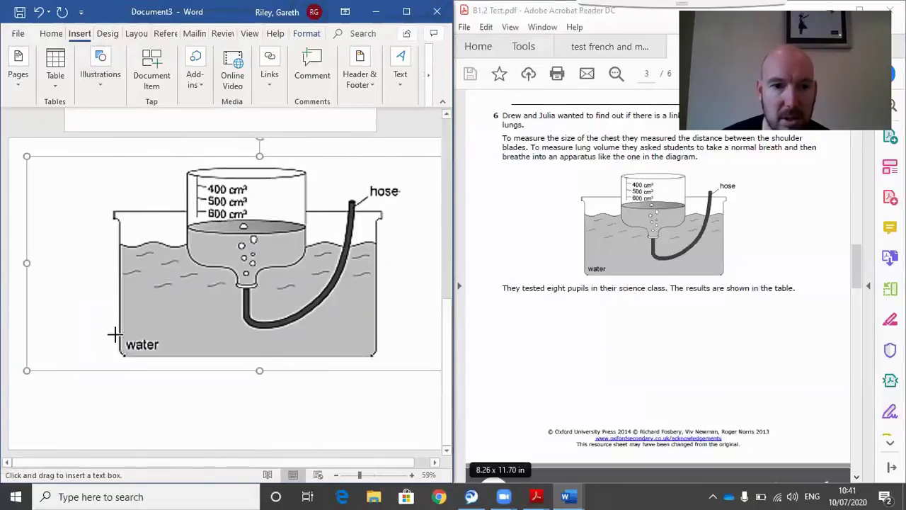
left_click_drag(113, 330, 195, 360)
type("Water")
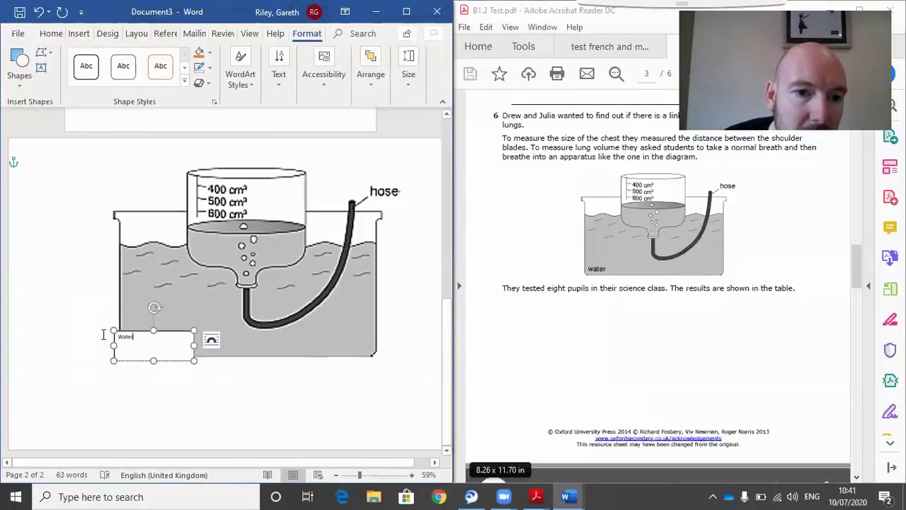
Format the word Water in Arial at 24 pt.
left_click_drag(106, 333, 135, 354)
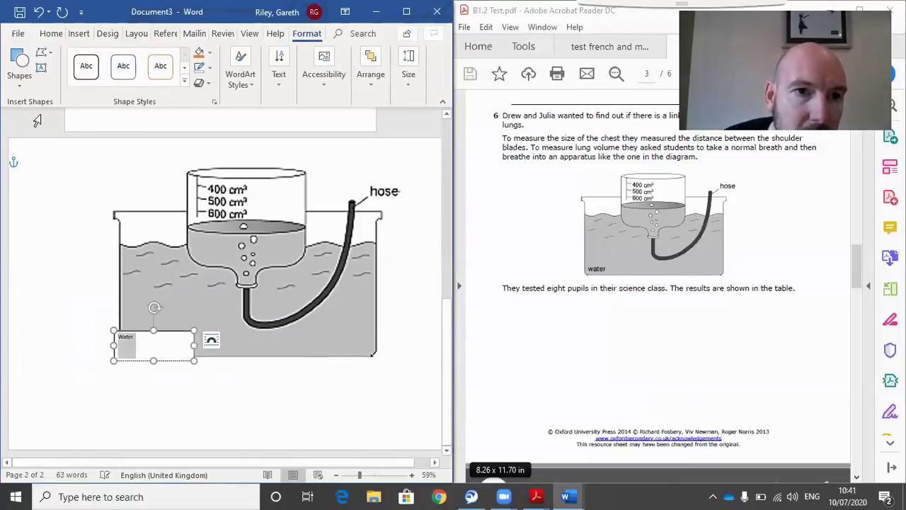
left_click(50, 34)
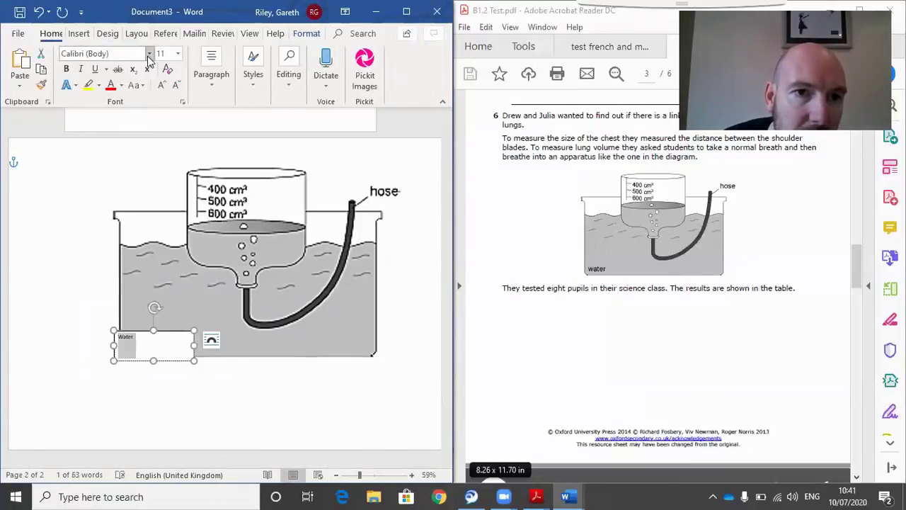
left_click(149, 53)
left_click(86, 134)
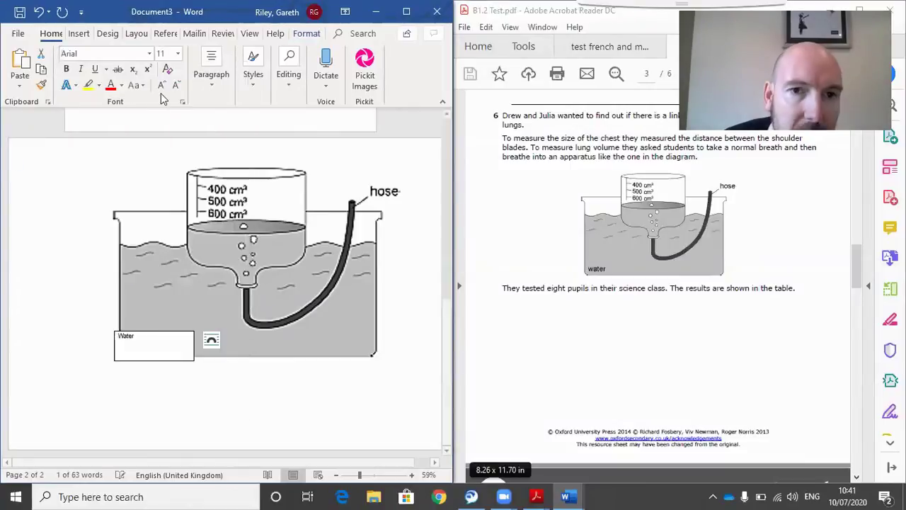
left_click(178, 54)
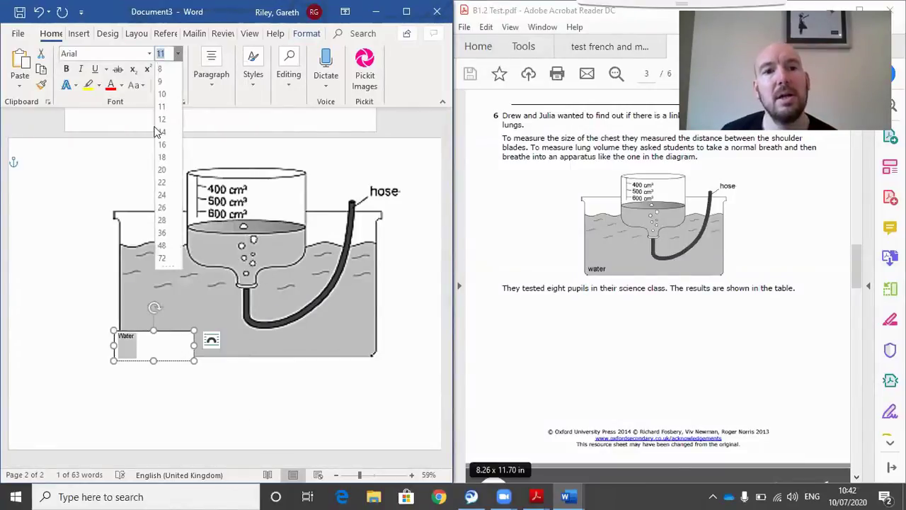
left_click(163, 195)
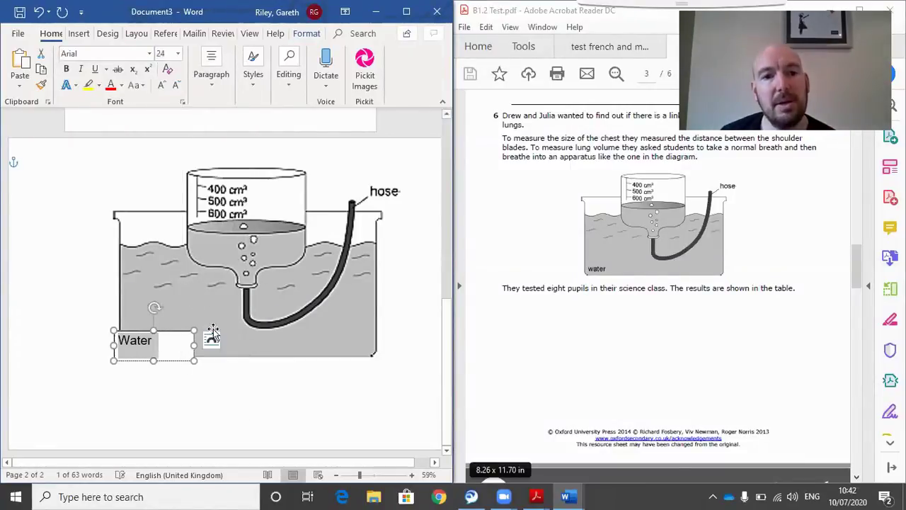
Remove the Water text box's outline and narrow the box to fit the word.
right_click(175, 337)
left_click(255, 363)
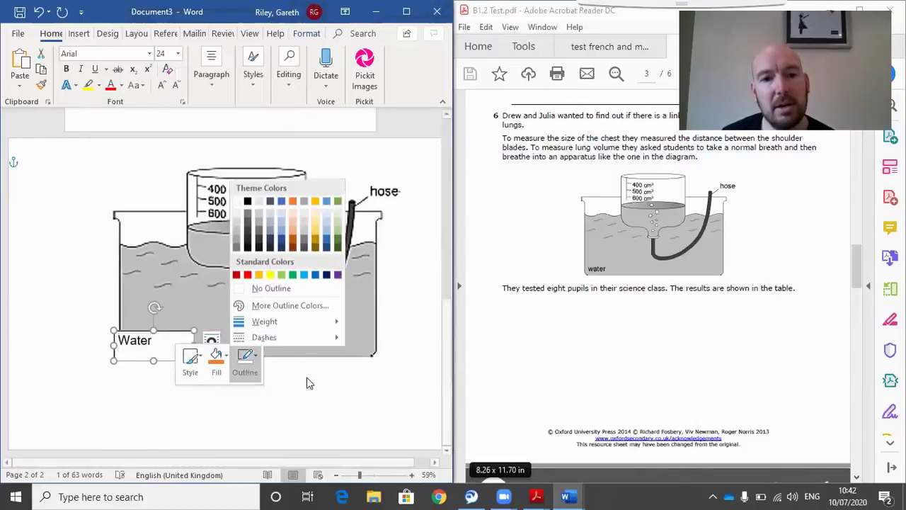
left_click(286, 289)
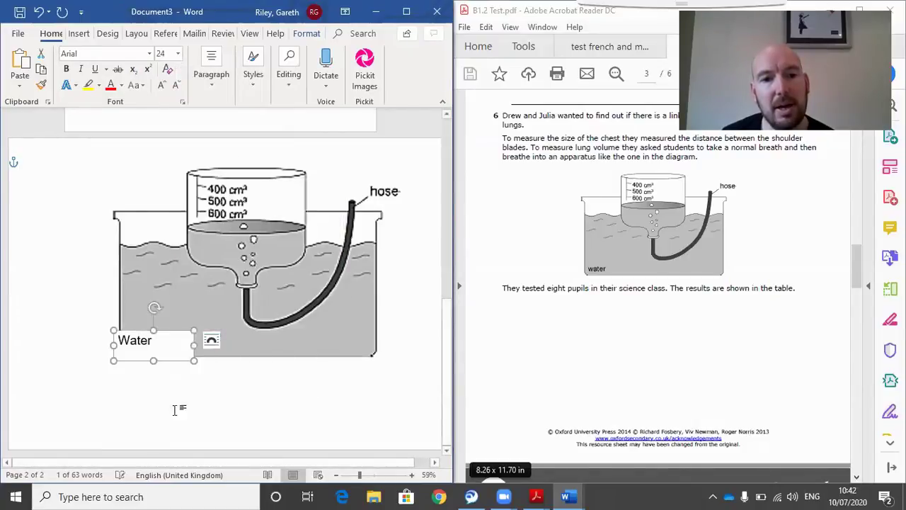
left_click(150, 361)
left_click(121, 344)
left_click_drag(193, 347, 177, 342)
Copy the Water label, move the copy beside the hose and type 'Hole'.
right_click(163, 332)
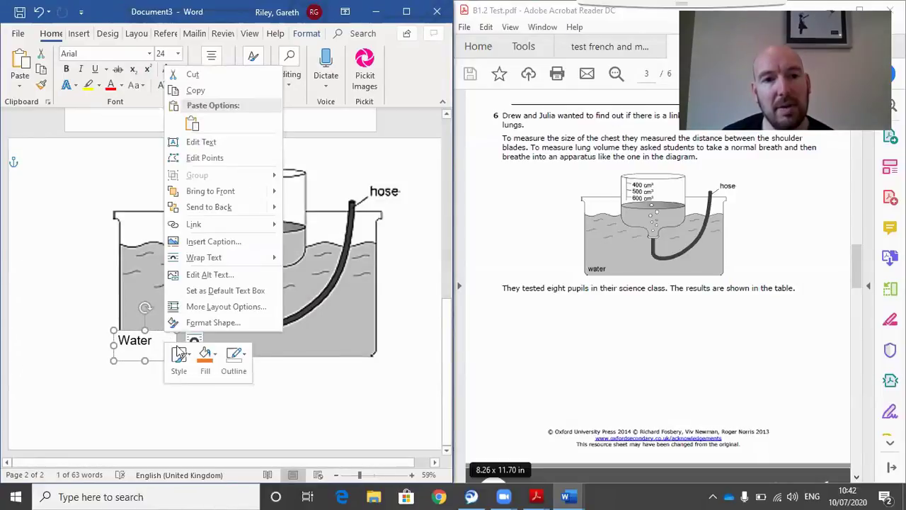
left_click(196, 90)
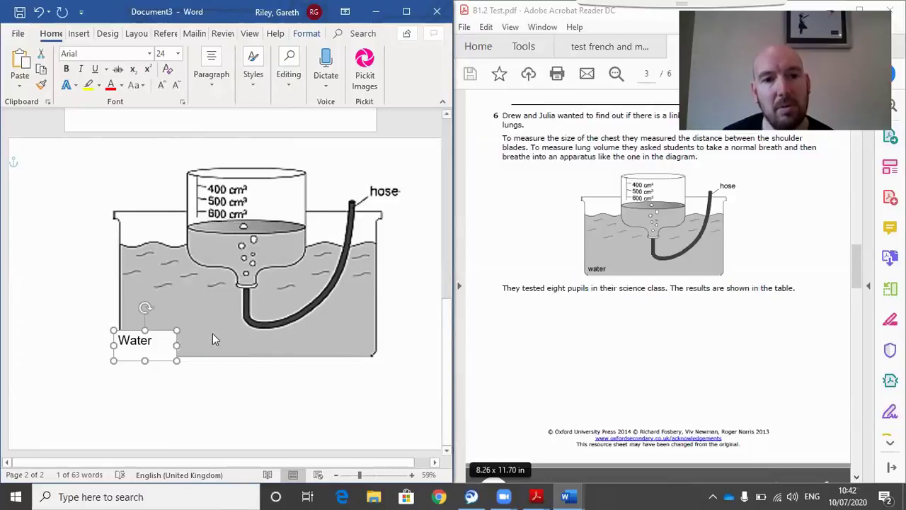
right_click(158, 284)
left_click(186, 75)
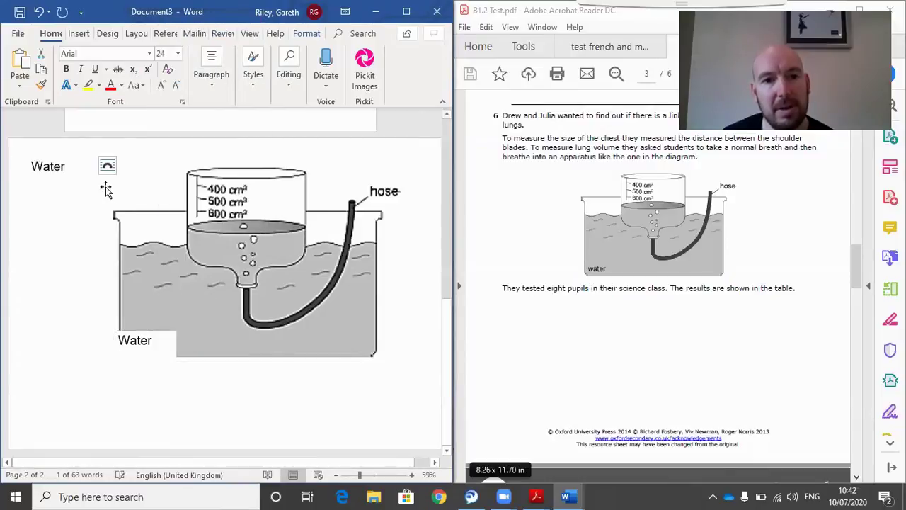
left_click_drag(69, 163, 358, 172)
type("Hole")
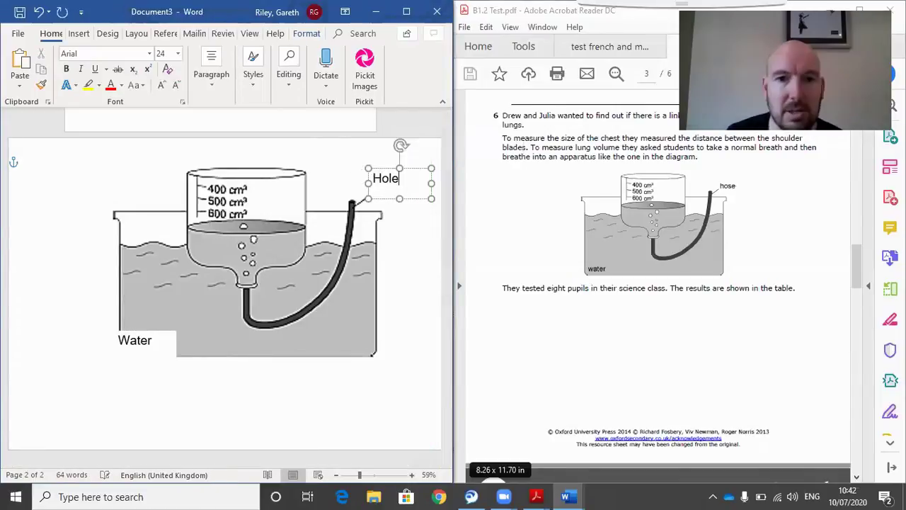
Paste another Water label onto the beaker and retype it as 400cm³ with superscript 3.
right_click(66, 250)
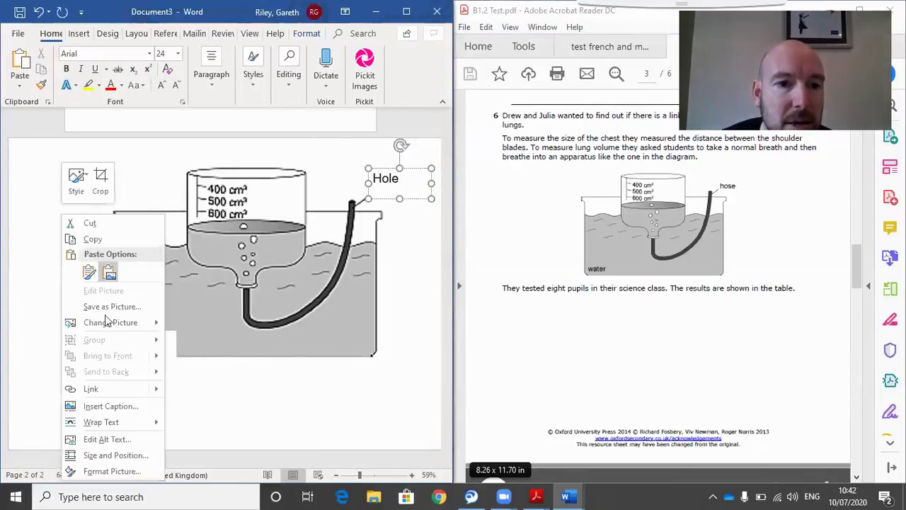
key("Escape")
key("ctrl+v")
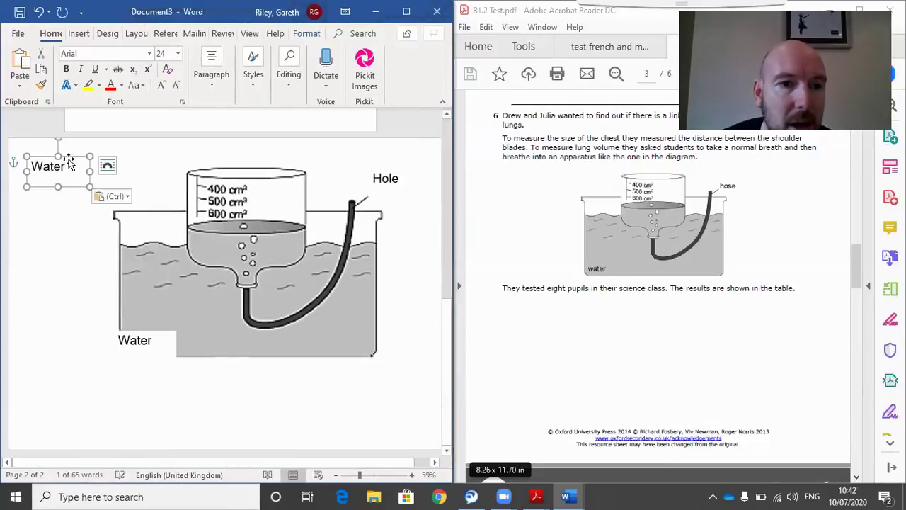
left_click_drag(66, 153, 248, 165)
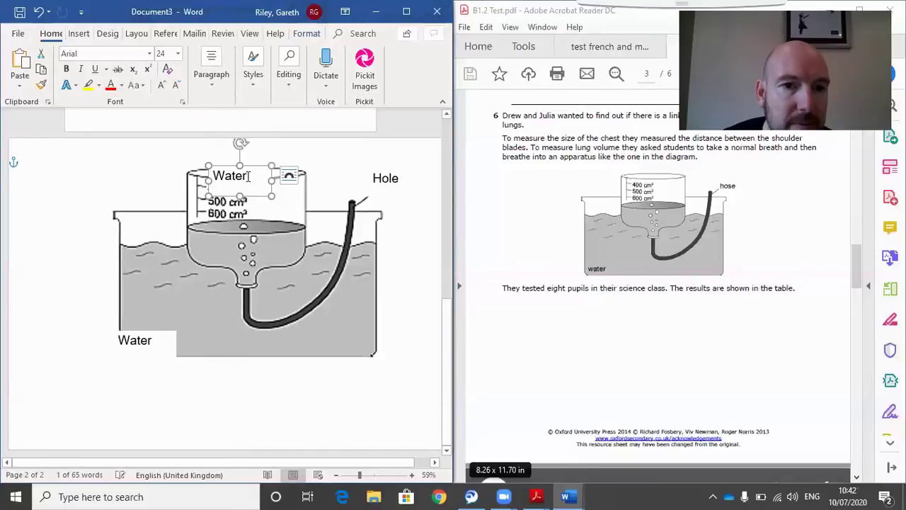
double_click(221, 181)
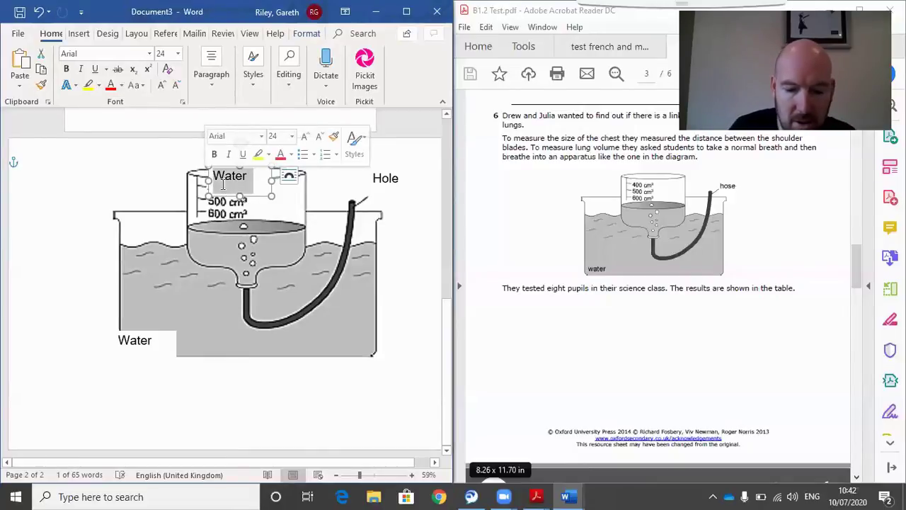
type("400cm")
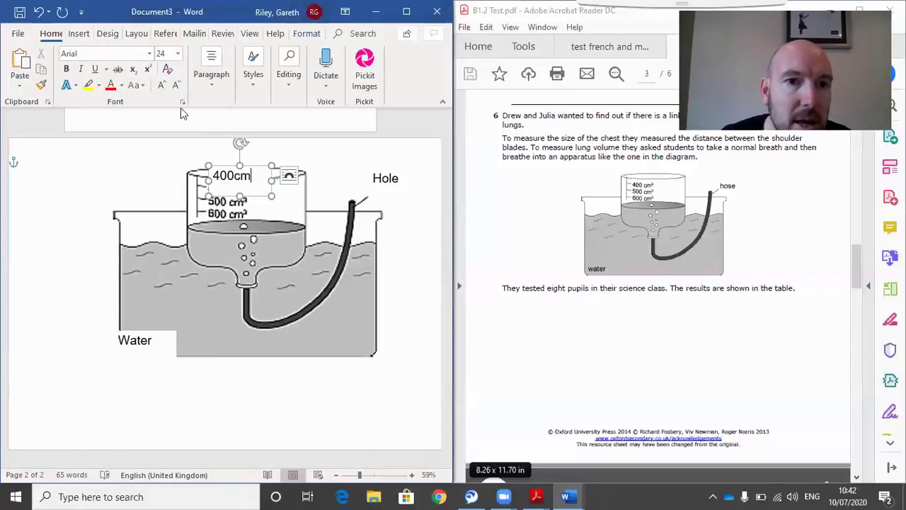
left_click(148, 71)
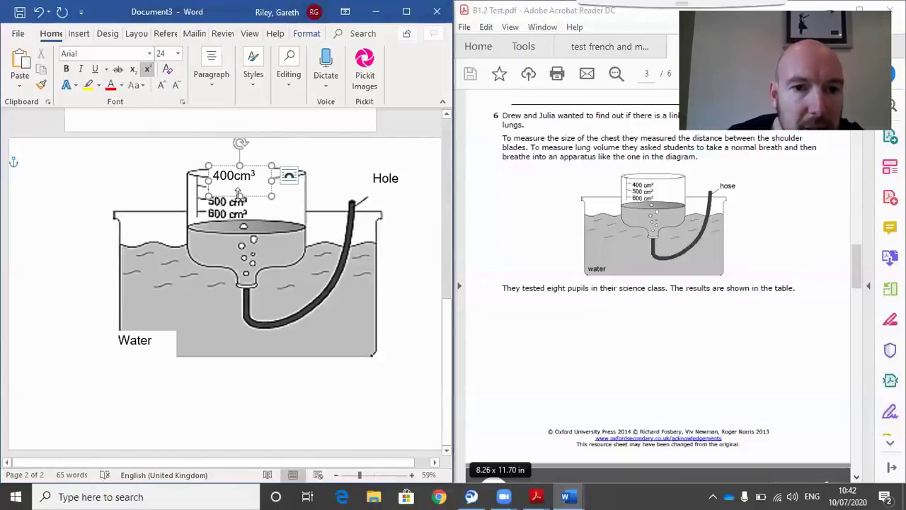
left_click_drag(239, 194, 255, 171)
Copy the 400cm³ label and paste a copy onto the page.
left_click(256, 166)
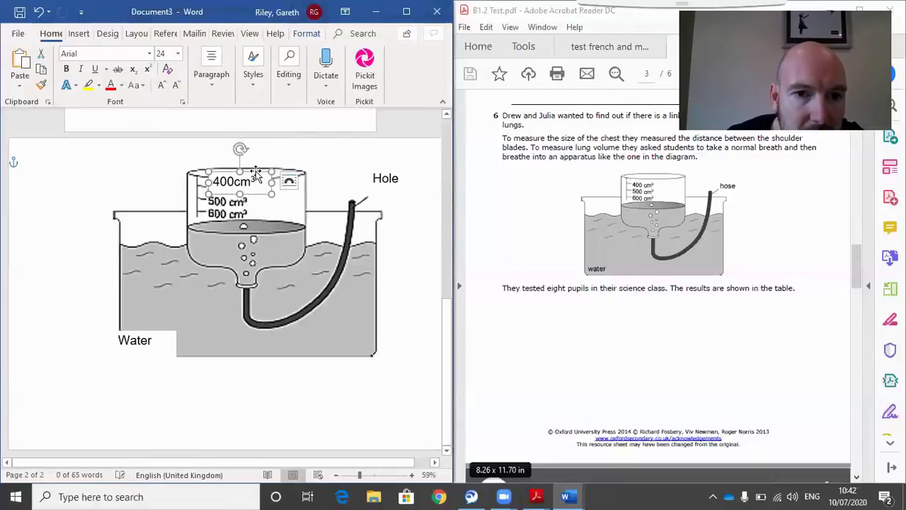
right_click(255, 170)
left_click(289, 198)
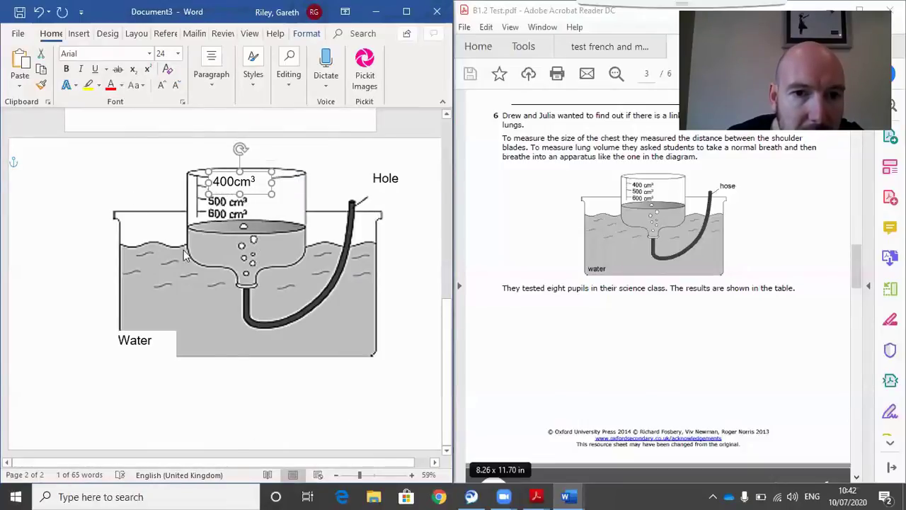
right_click(128, 197)
left_click(162, 257)
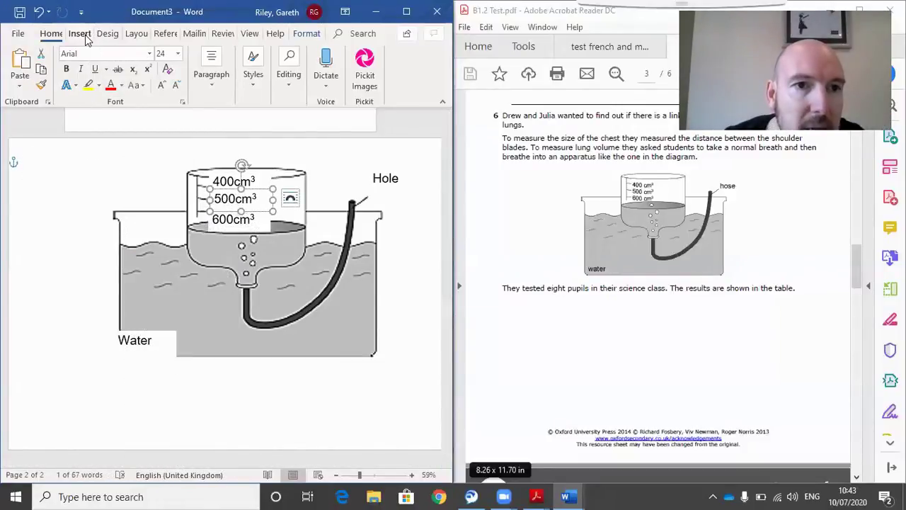
Draw a straight line down the beaker's left edge as a scale tick.
left_click(82, 36)
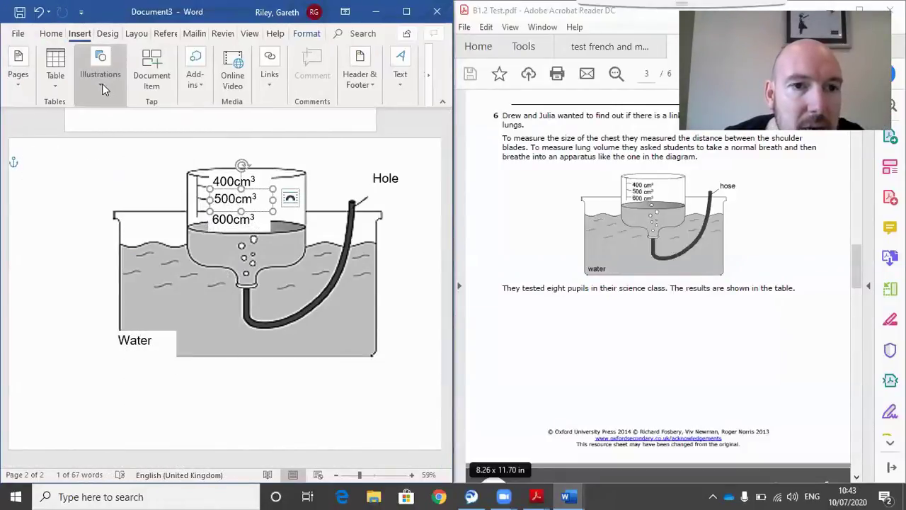
left_click(102, 78)
left_click(155, 134)
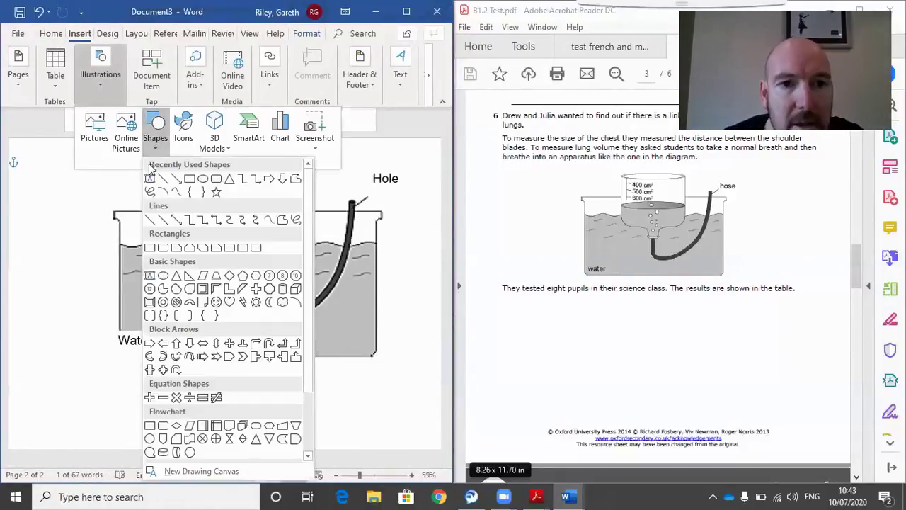
left_click(172, 178)
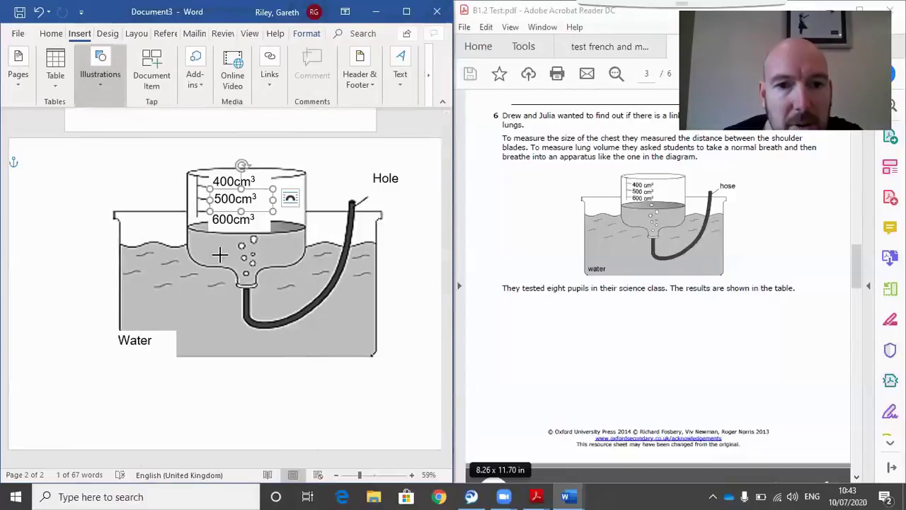
left_click_drag(196, 174, 196, 215)
Make the scale line black at 2¼ pt weight and straighten it vertically.
right_click(196, 185)
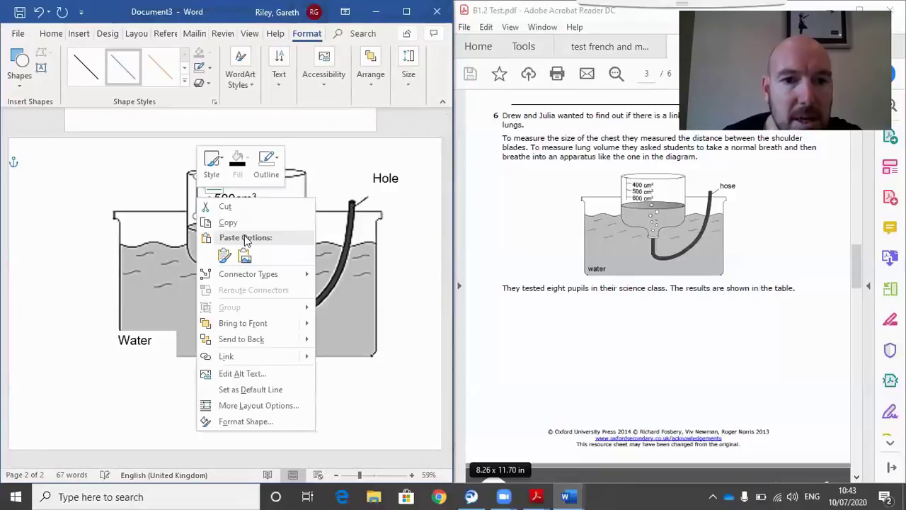
left_click(277, 170)
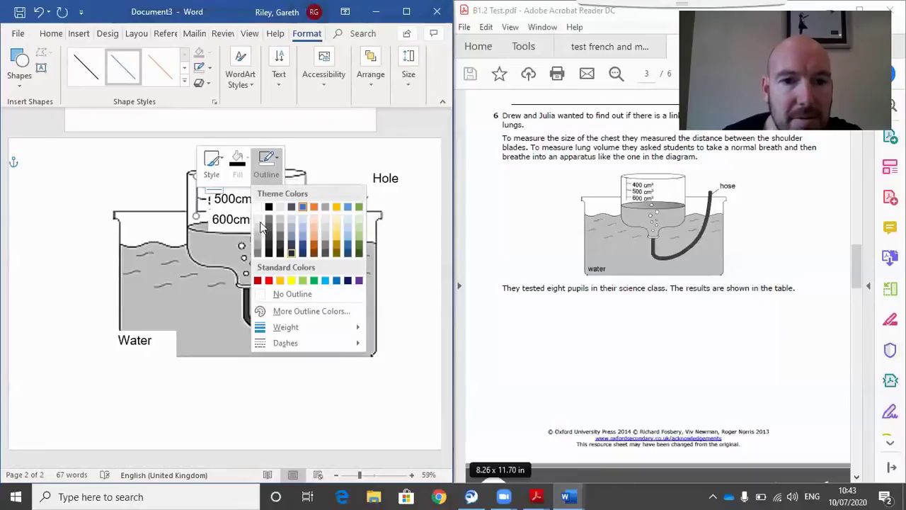
left_click(269, 206)
left_click(277, 170)
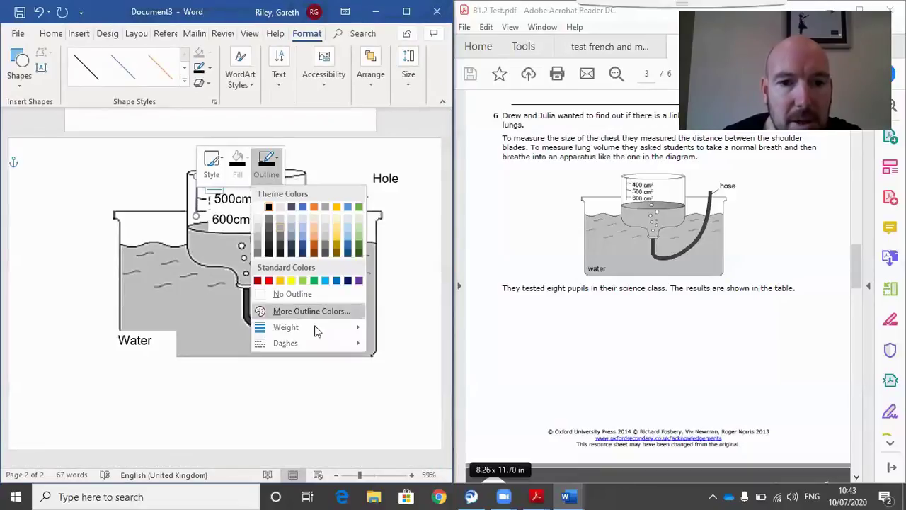
mouse_move(311, 327)
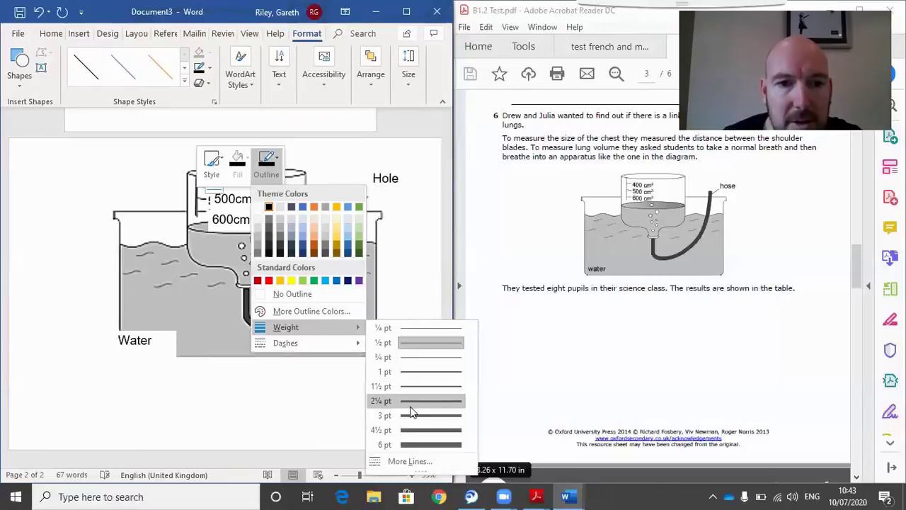
left_click(409, 409)
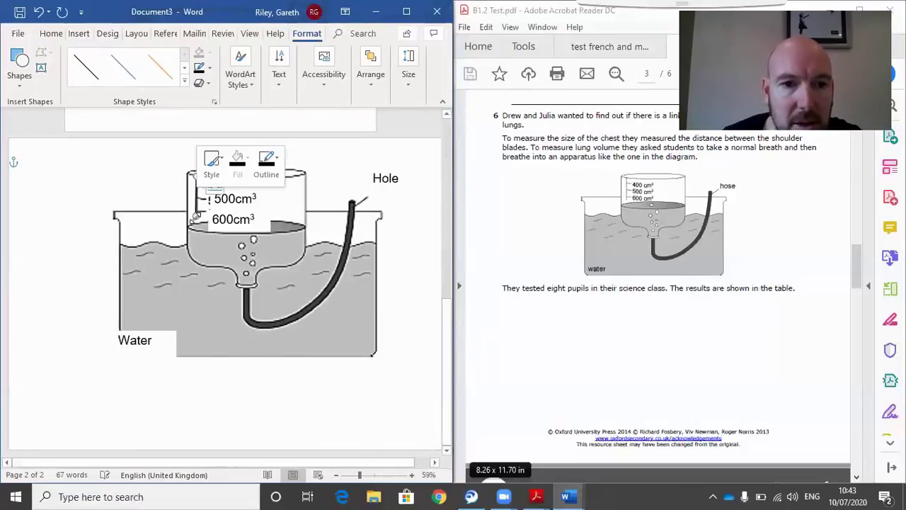
left_click_drag(193, 217, 197, 217)
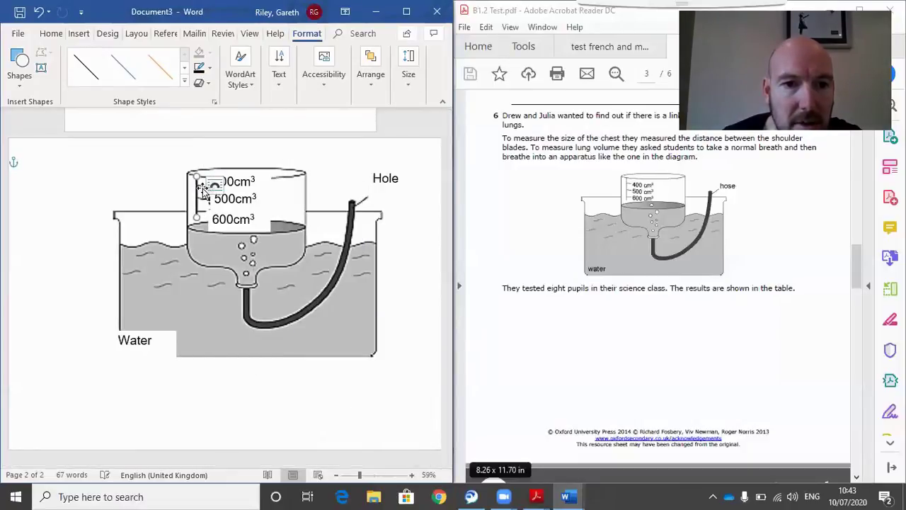
Paste a test copy of the diagram below, then delete the duplicate.
right_click(198, 187)
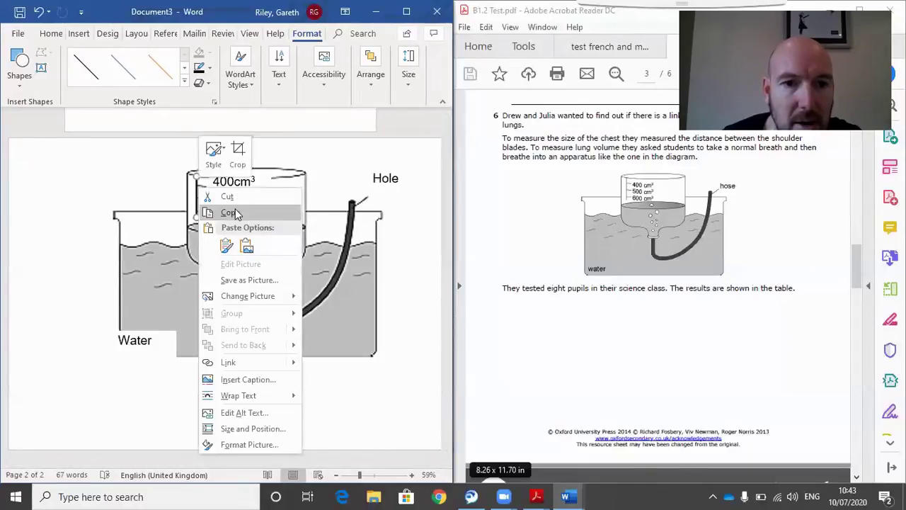
left_click(235, 214)
left_click(111, 195)
right_click(115, 183)
left_click(120, 244)
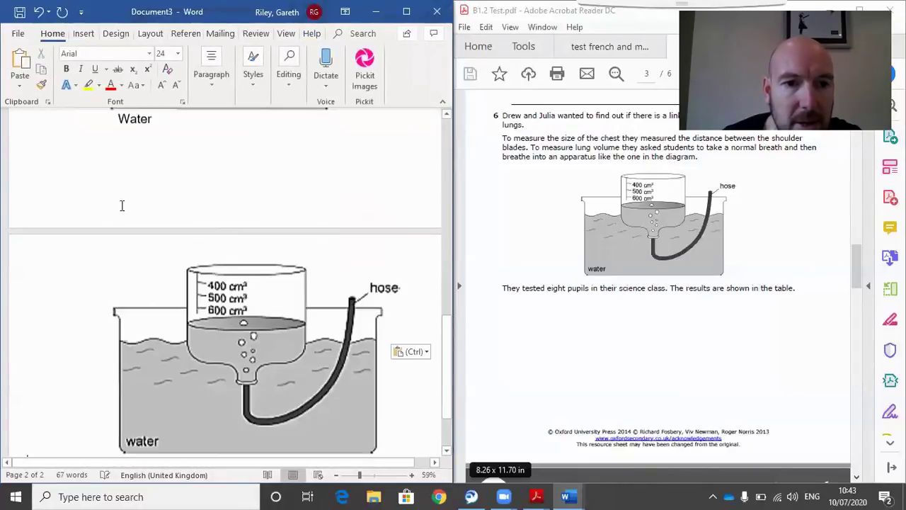
scroll(122, 205, "down", 1)
left_click(246, 317)
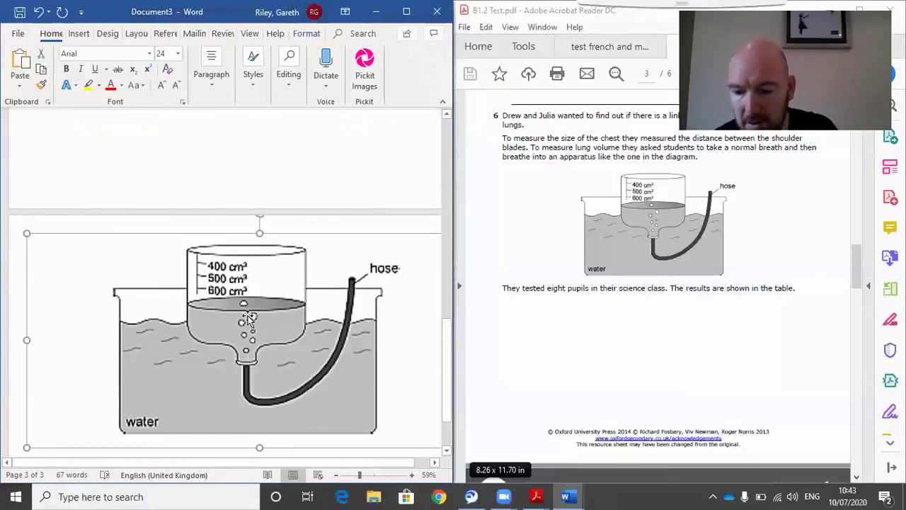
key("Delete")
scroll(197, 269, "up", 2)
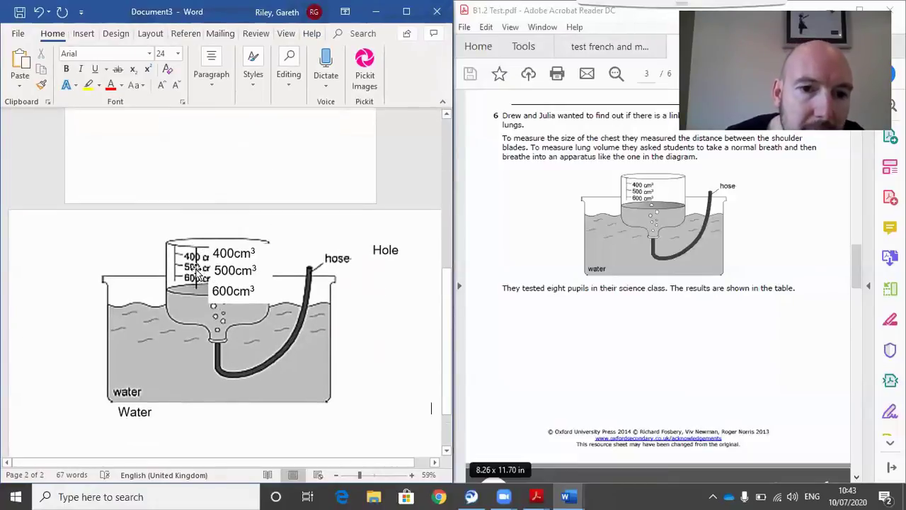
Widen the small label text box from its left edge.
left_click(199, 271)
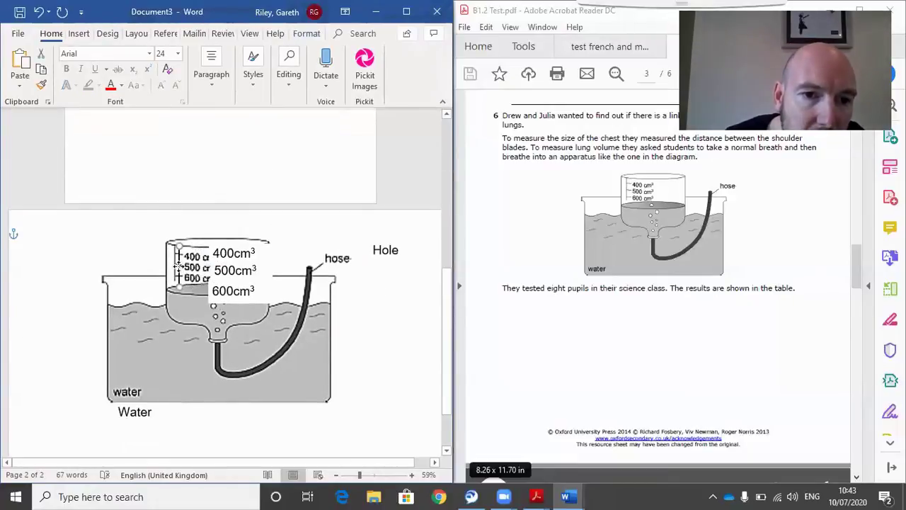
left_click_drag(179, 265, 172, 266)
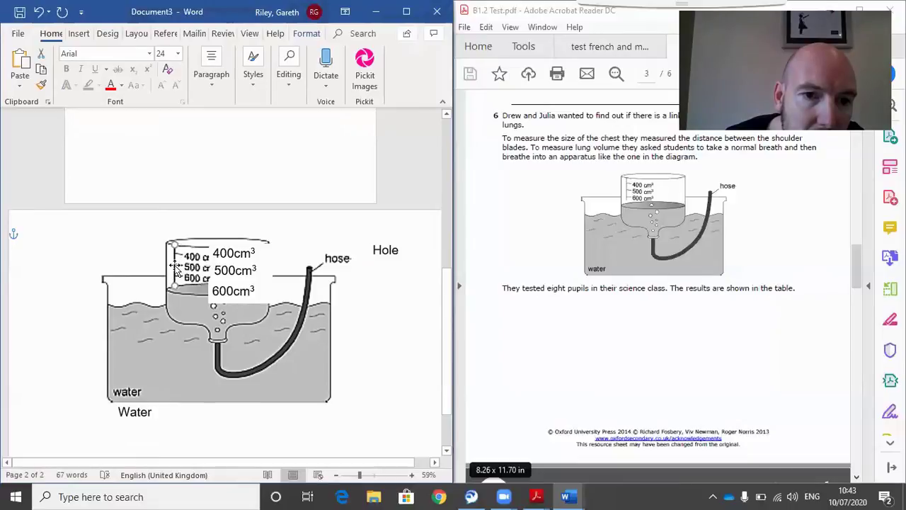
right_click(176, 270)
left_click(194, 57)
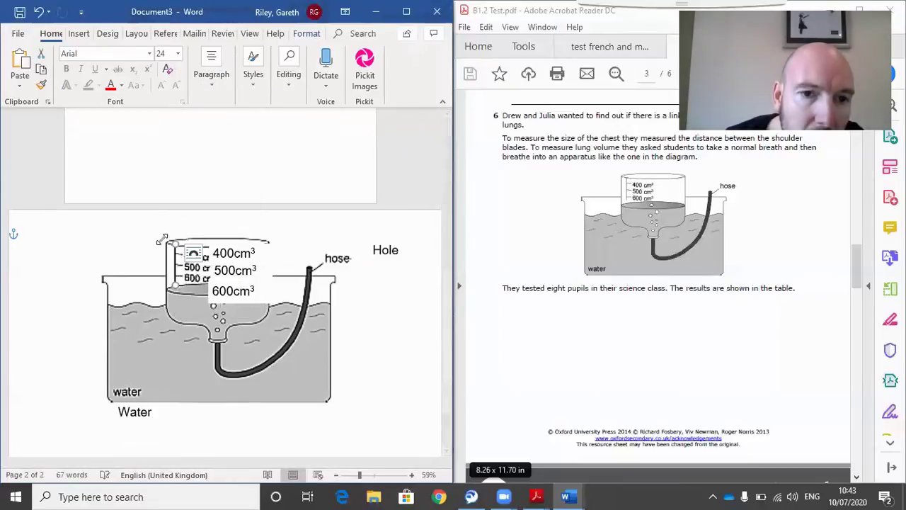
Turn the scale line into a horizontal tick beside the 500 mark.
right_click(135, 247)
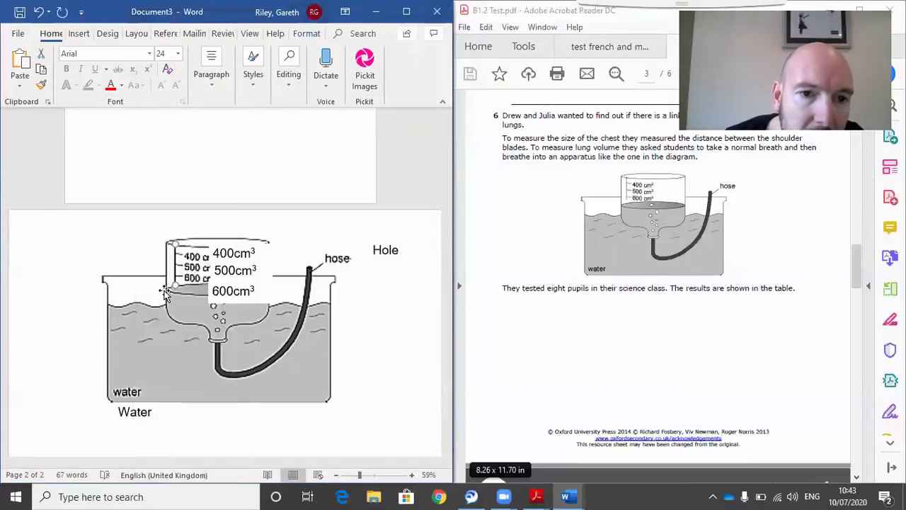
left_click_drag(164, 293, 18, 278)
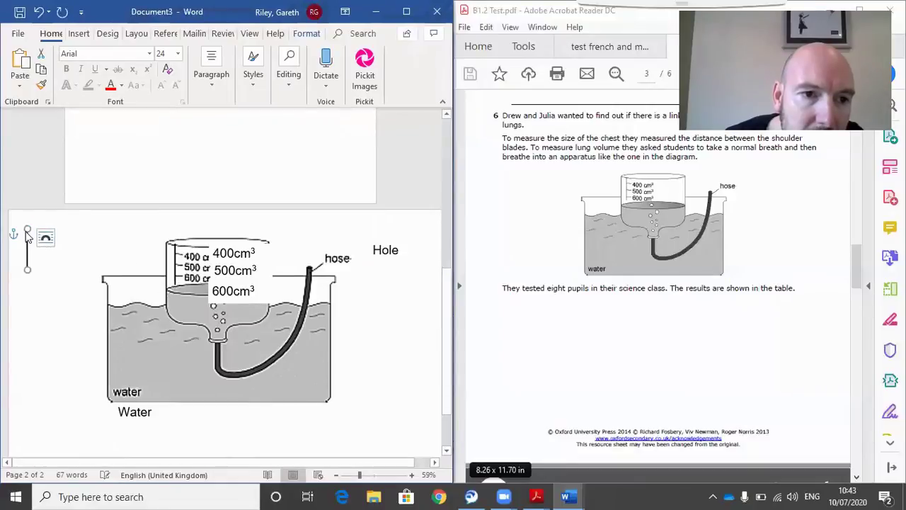
left_click_drag(26, 227, 33, 267)
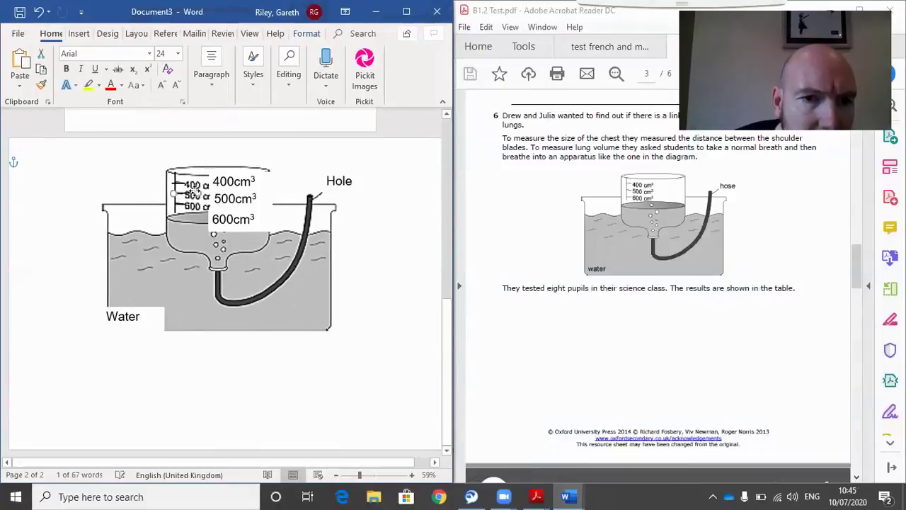
left_click_drag(194, 189, 203, 195)
left_click(186, 192)
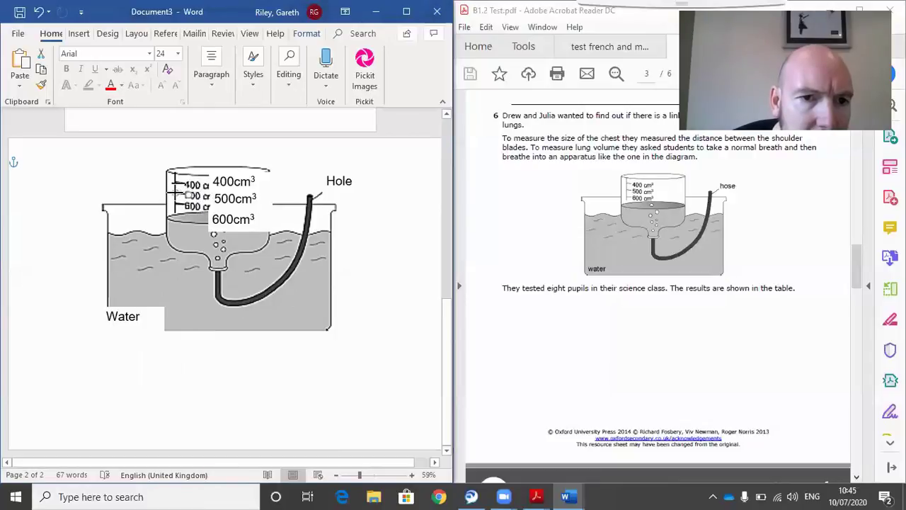
Move the 400cm³ label onto the beaker scale and stack 600cm³ below 500cm³.
left_click(256, 174)
left_click_drag(256, 174, 229, 183)
left_click(256, 198)
left_click(257, 196)
left_click(263, 212)
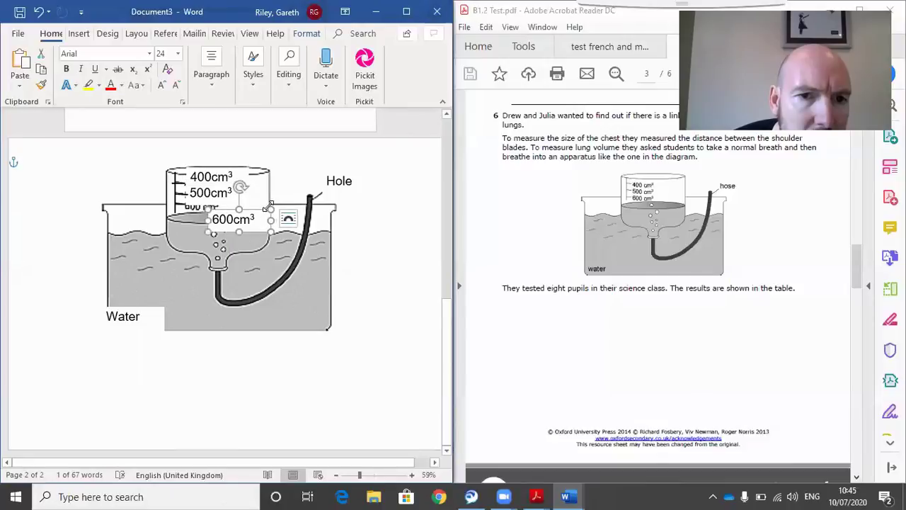
left_click_drag(264, 212, 237, 203)
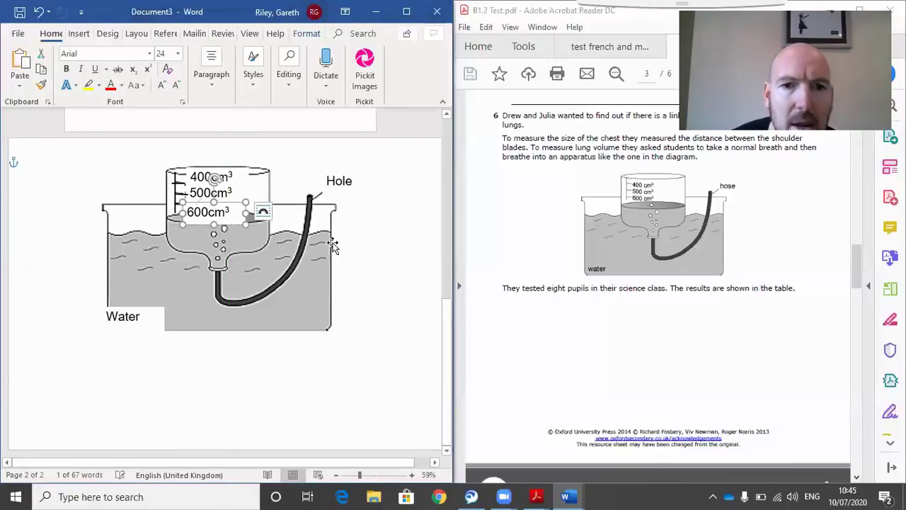
Draw a straight line from the hose end to the Hole label.
left_click(78, 33)
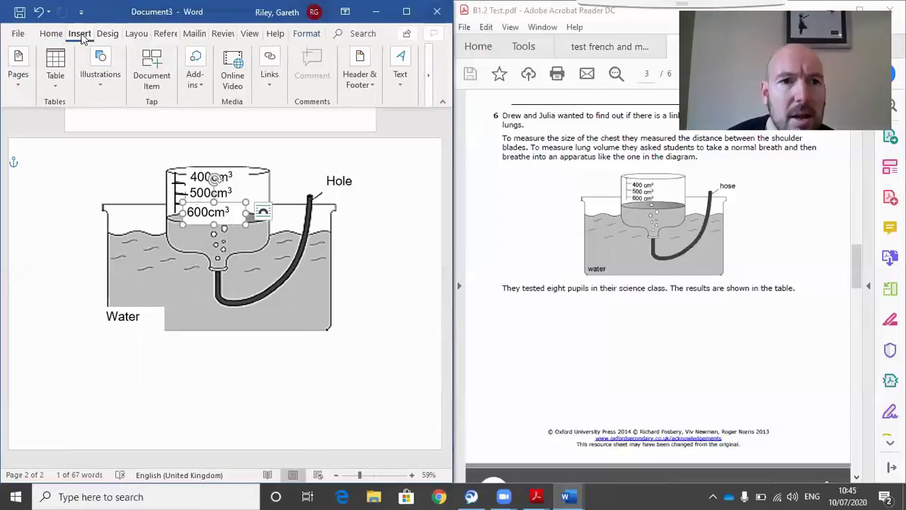
left_click(92, 83)
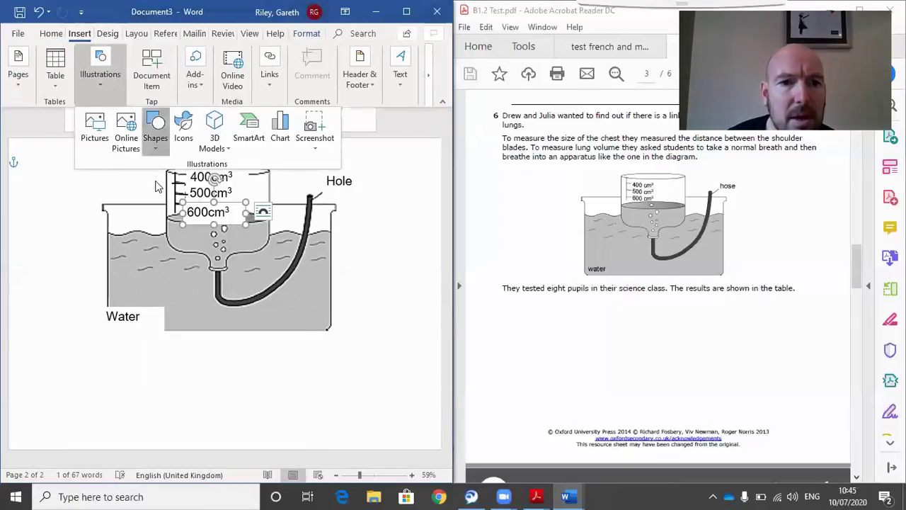
left_click(155, 131)
left_click(161, 182)
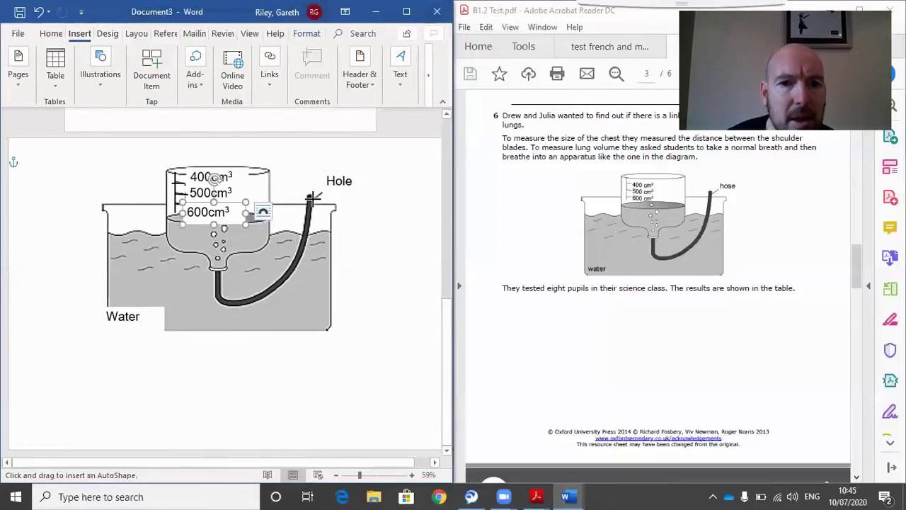
left_click_drag(312, 193, 324, 190)
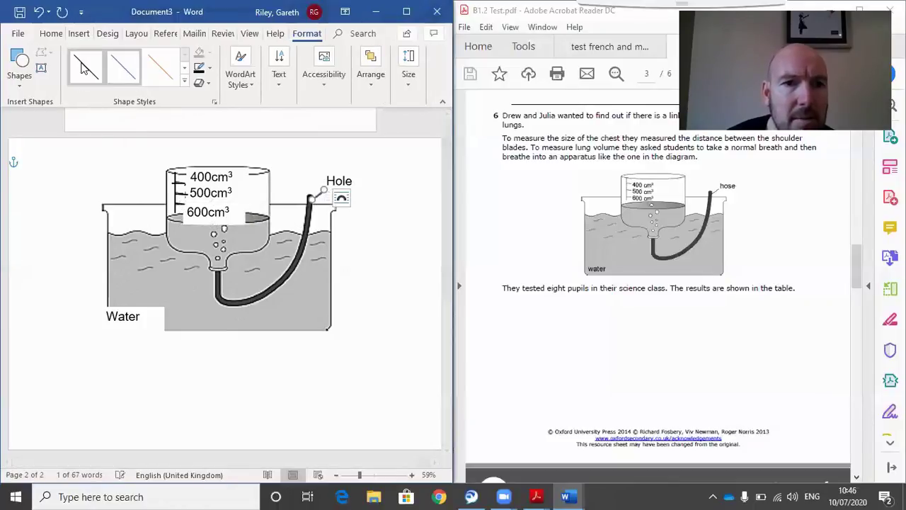
Make the hose pointer line thicker, then put the cursor below the diagram.
right_click(320, 201)
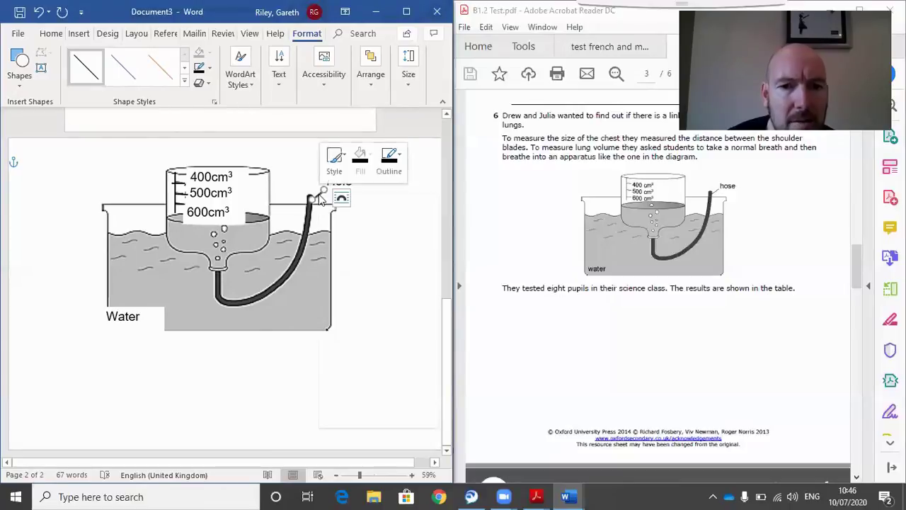
left_click(400, 164)
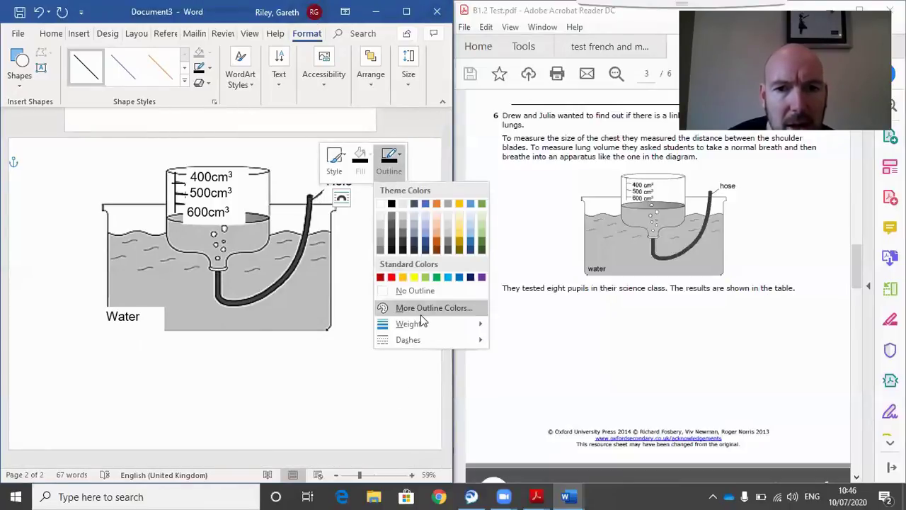
mouse_move(425, 327)
left_click(577, 400)
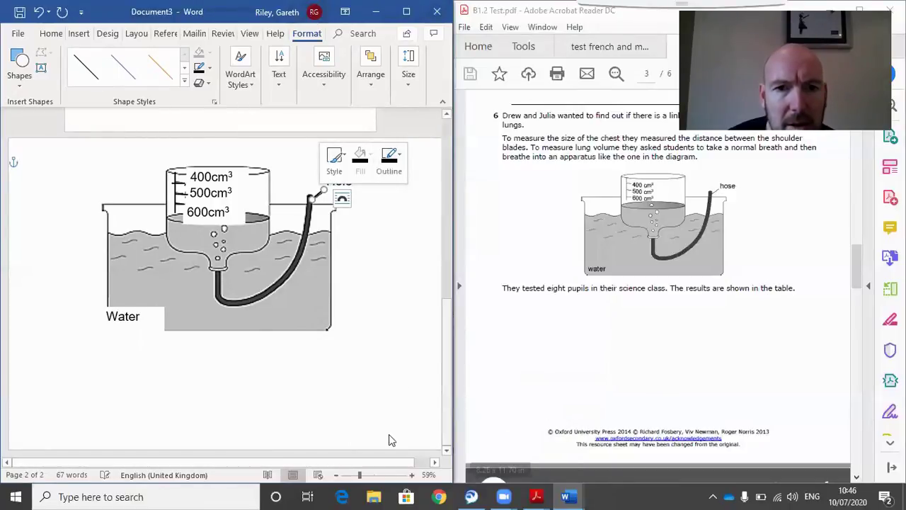
left_click(182, 376)
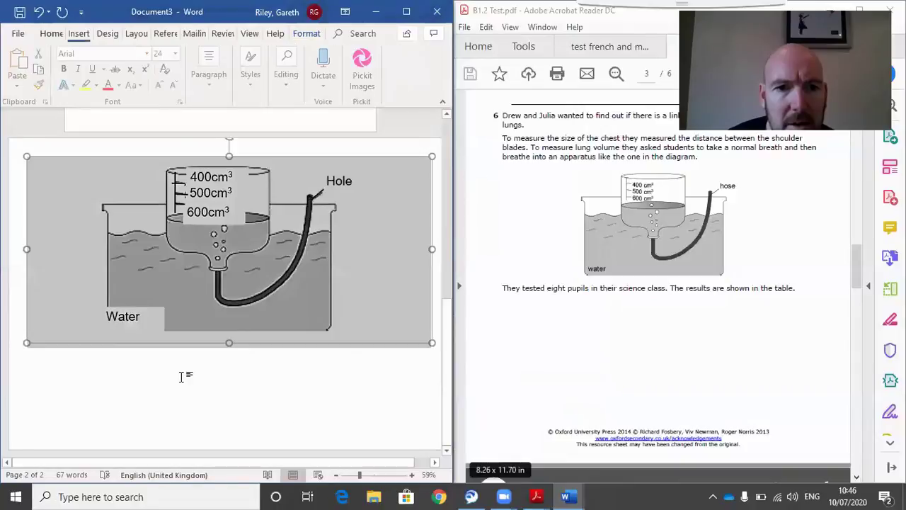
left_click(124, 422)
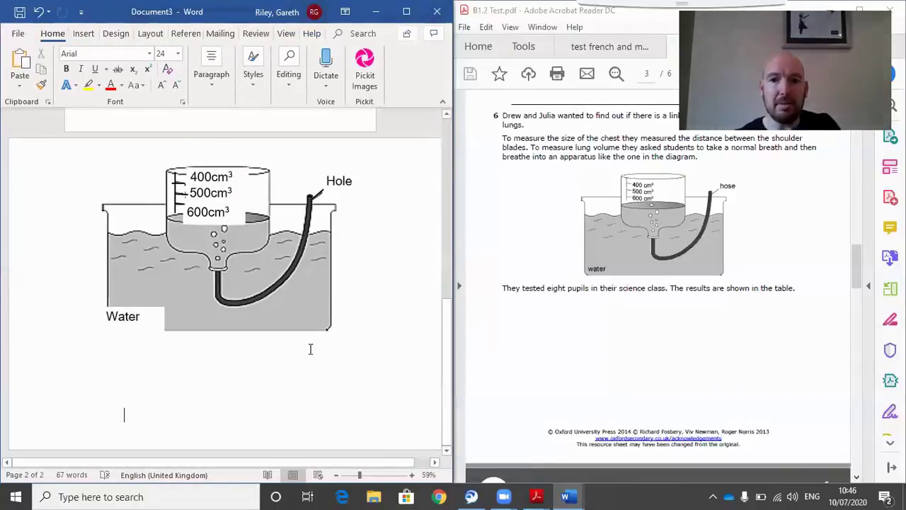
Copy the sentence about testing eight pupils from the PDF and paste it below the diagram with Keep Text Only.
left_click_drag(785, 294, 522, 293)
right_click(521, 303)
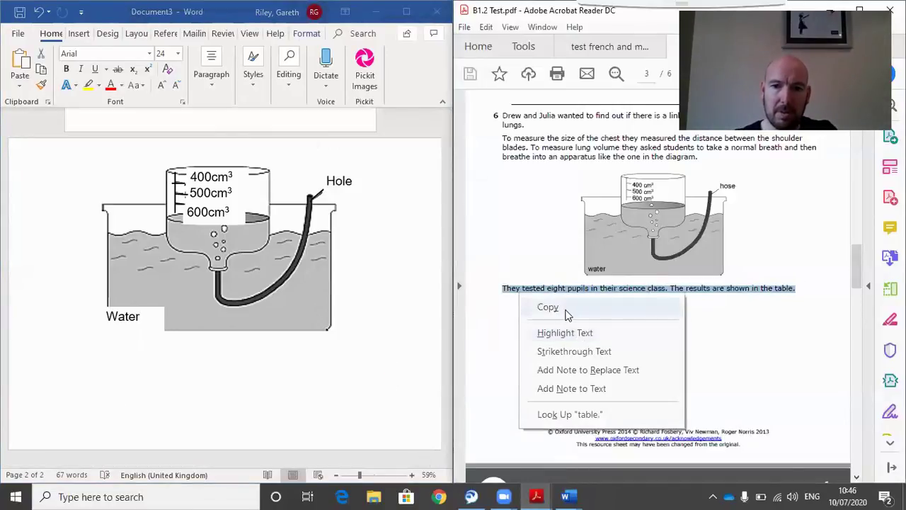
left_click(548, 307)
left_click(64, 364)
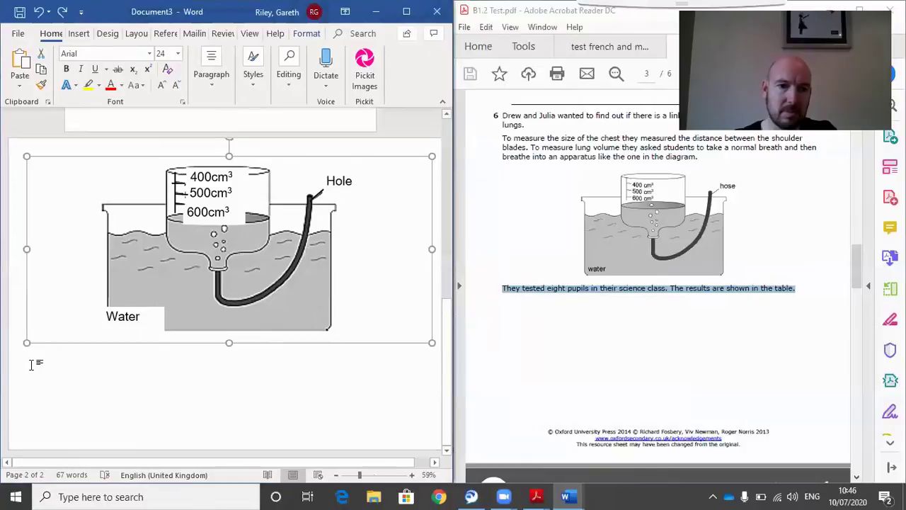
right_click(44, 365)
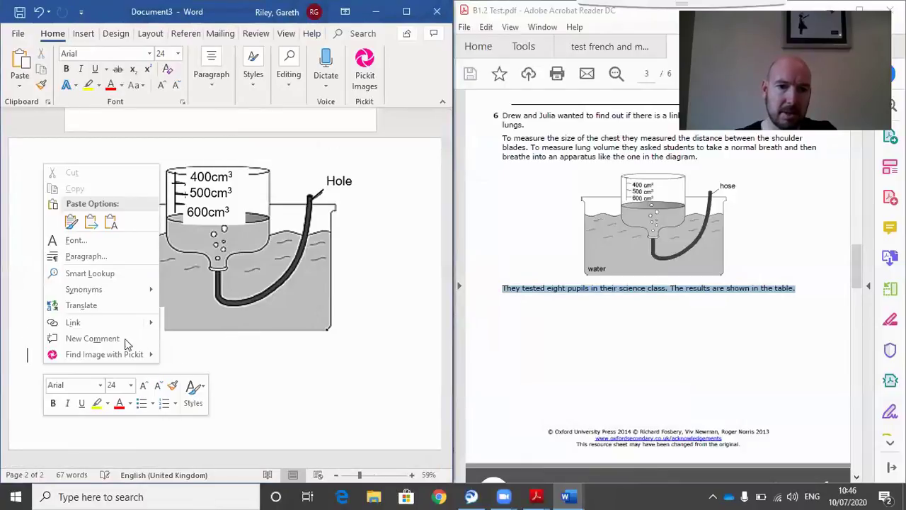
left_click(111, 223)
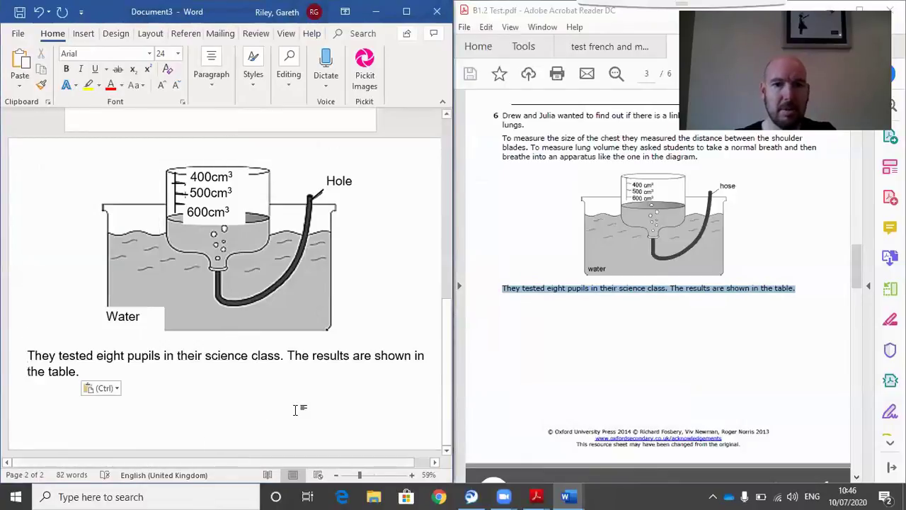